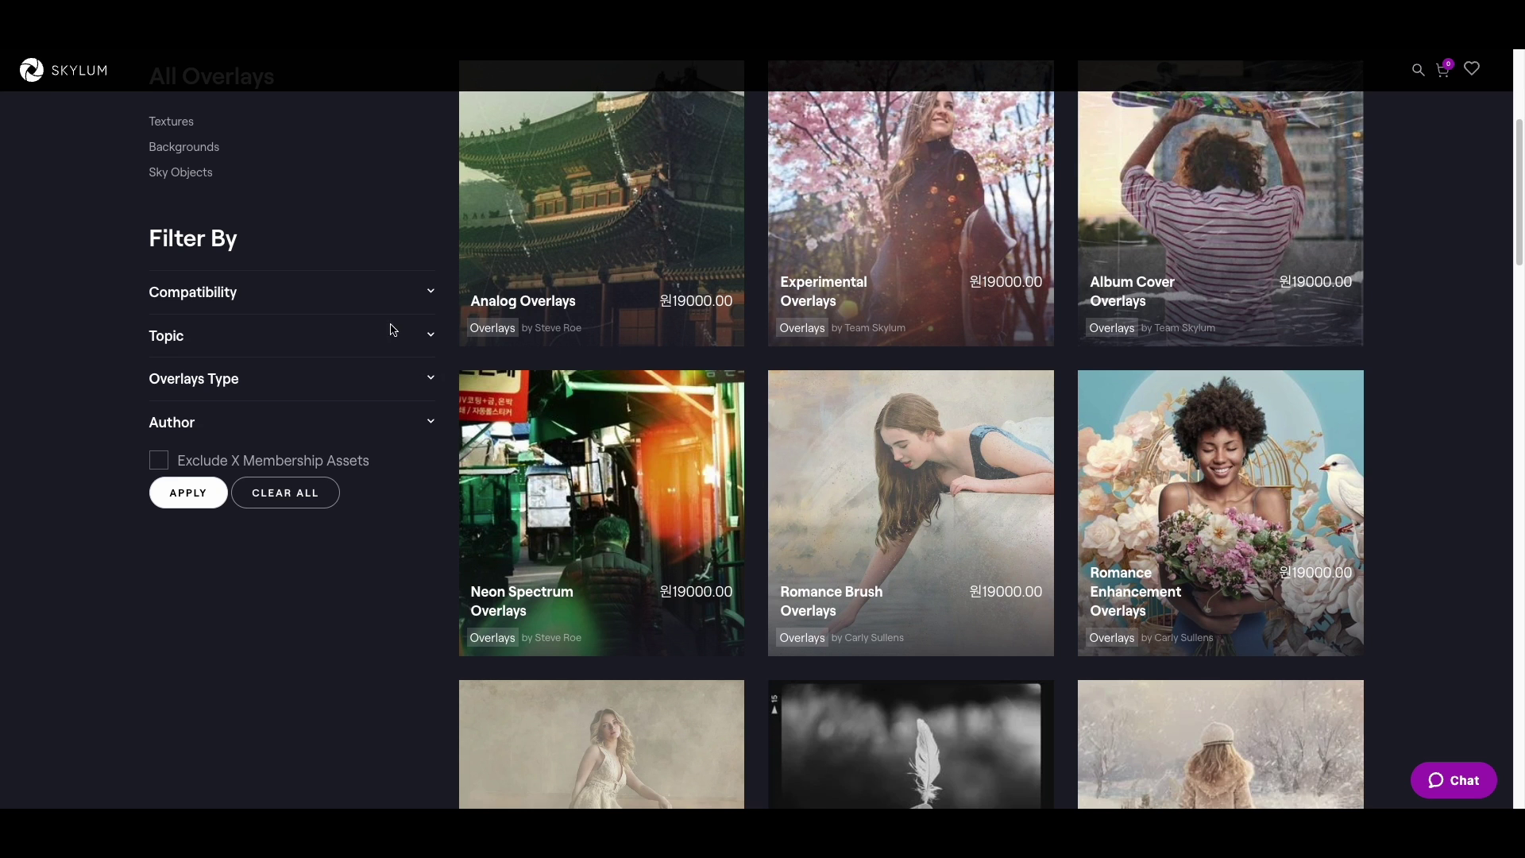
# Step: Expand the Topic and Overlays Type filters on All Overlays and scroll down through the products
pyautogui.click(388, 334)
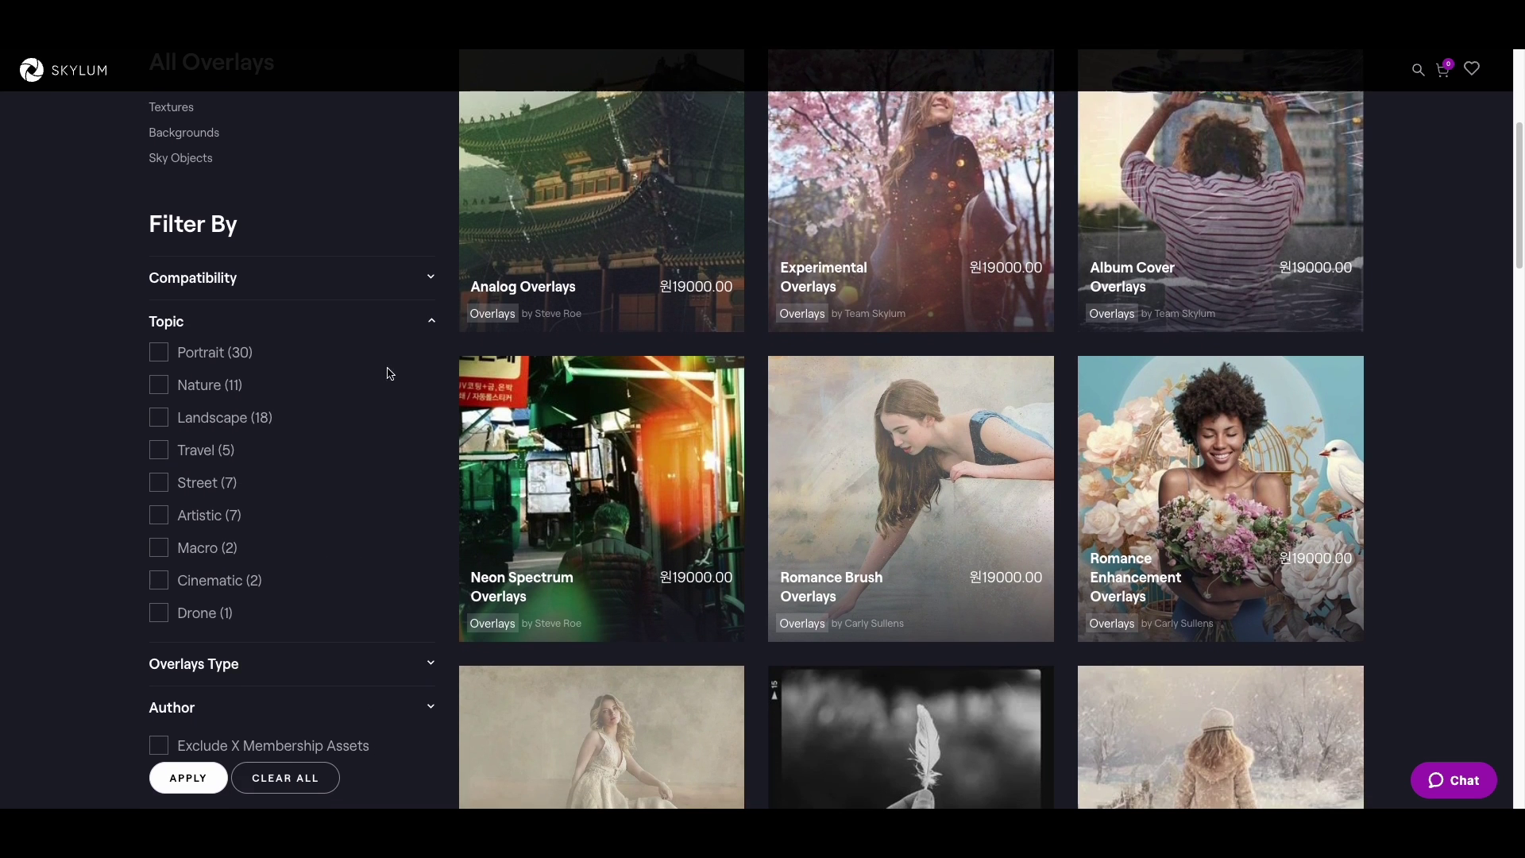
pyautogui.scroll(-3, 384, 375)
pyautogui.click(401, 439)
pyautogui.scroll(-2, 398, 436)
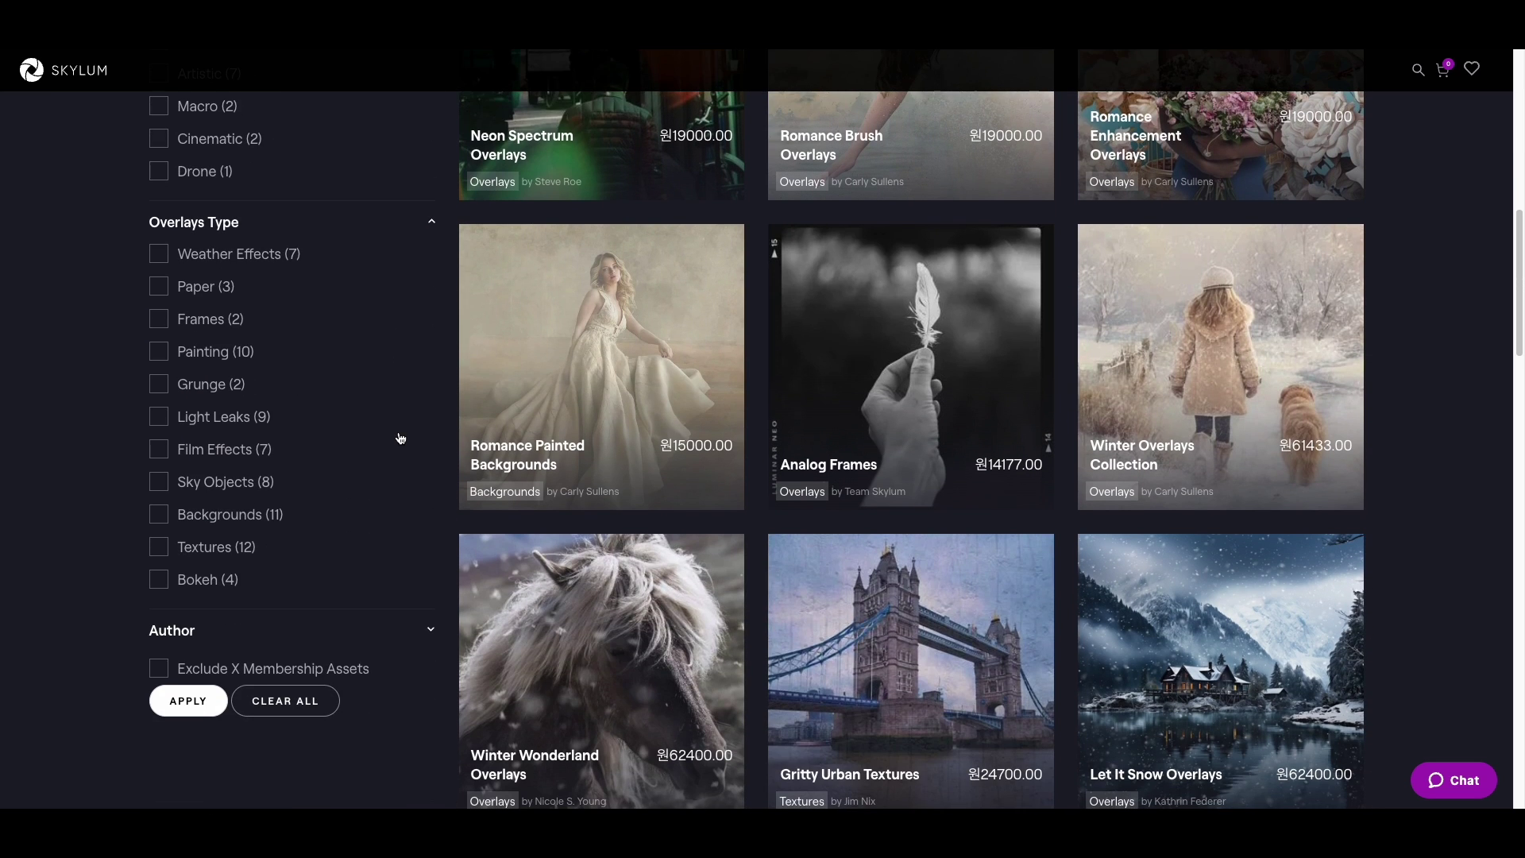
pyautogui.scroll(-6, 398, 401)
pyautogui.scroll(-6, 402, 401)
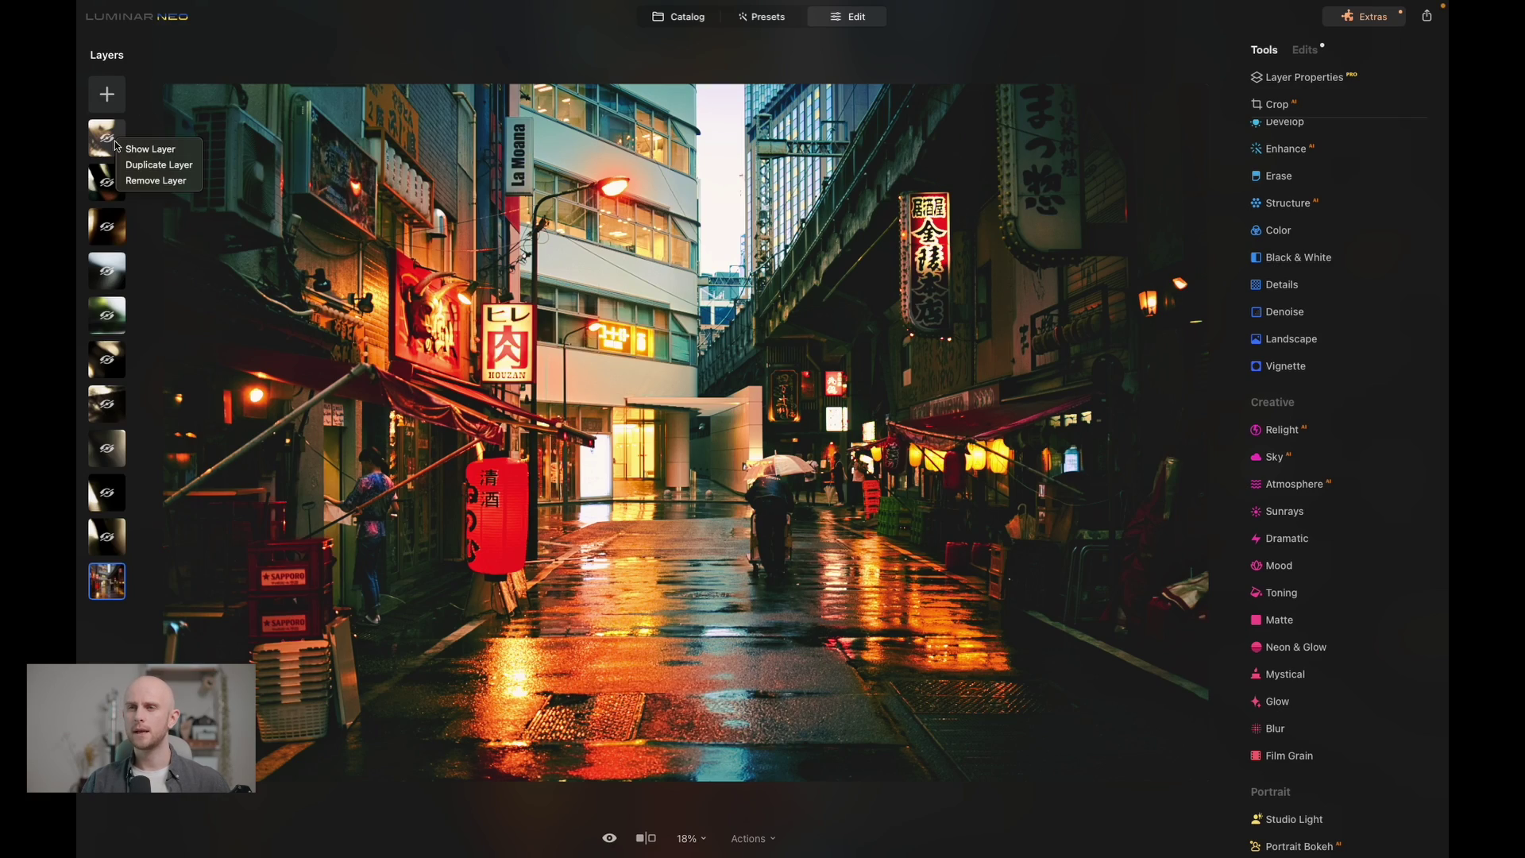
# Step: Preview and then hide the first five light-leak overlay layers, one at a time
pyautogui.click(132, 150)
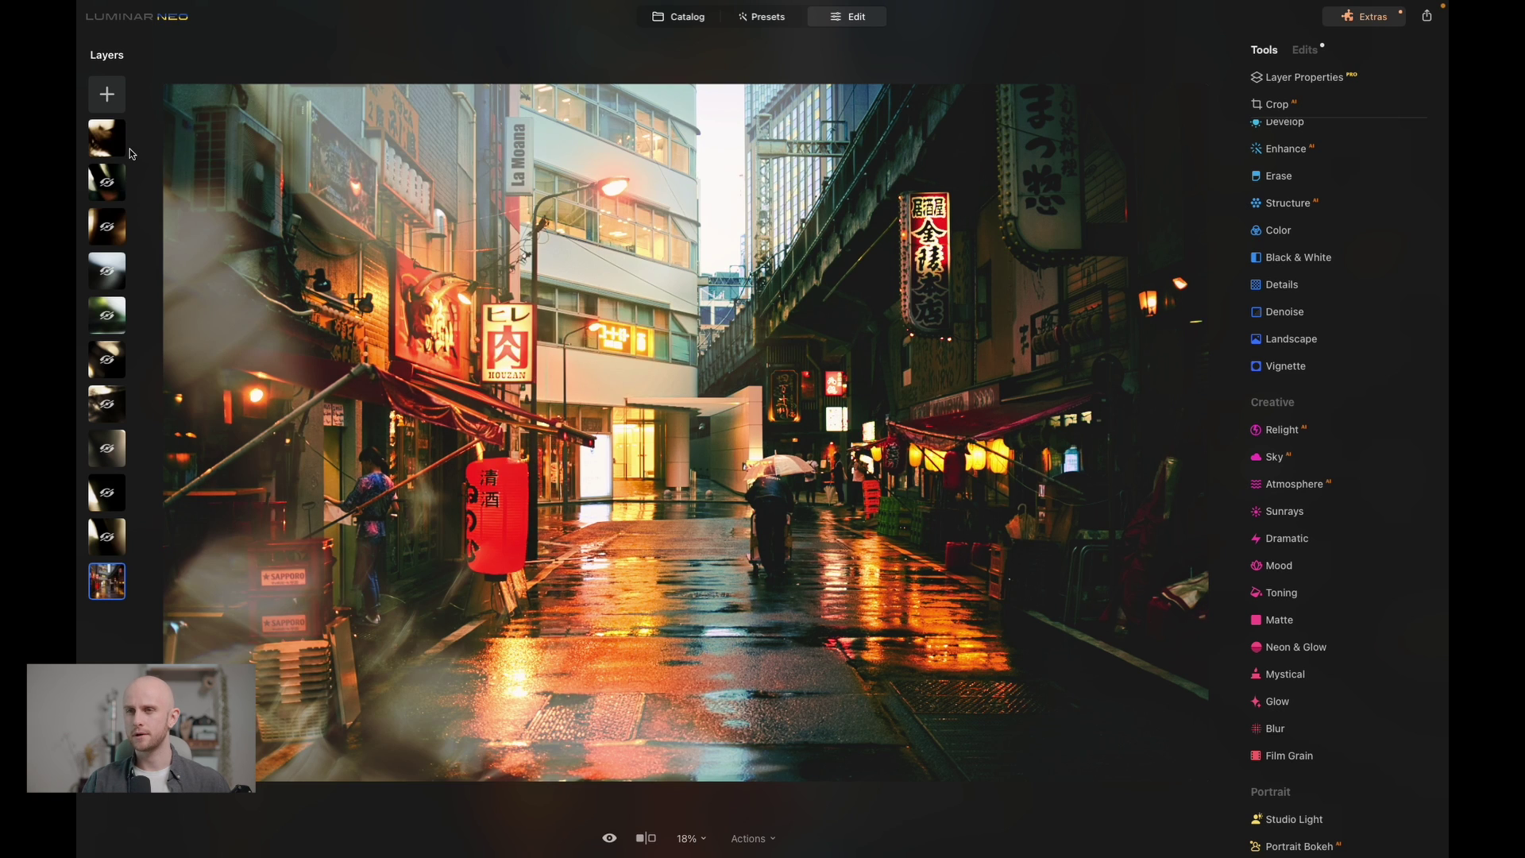
pyautogui.rightClick(115, 146)
pyautogui.click(126, 154)
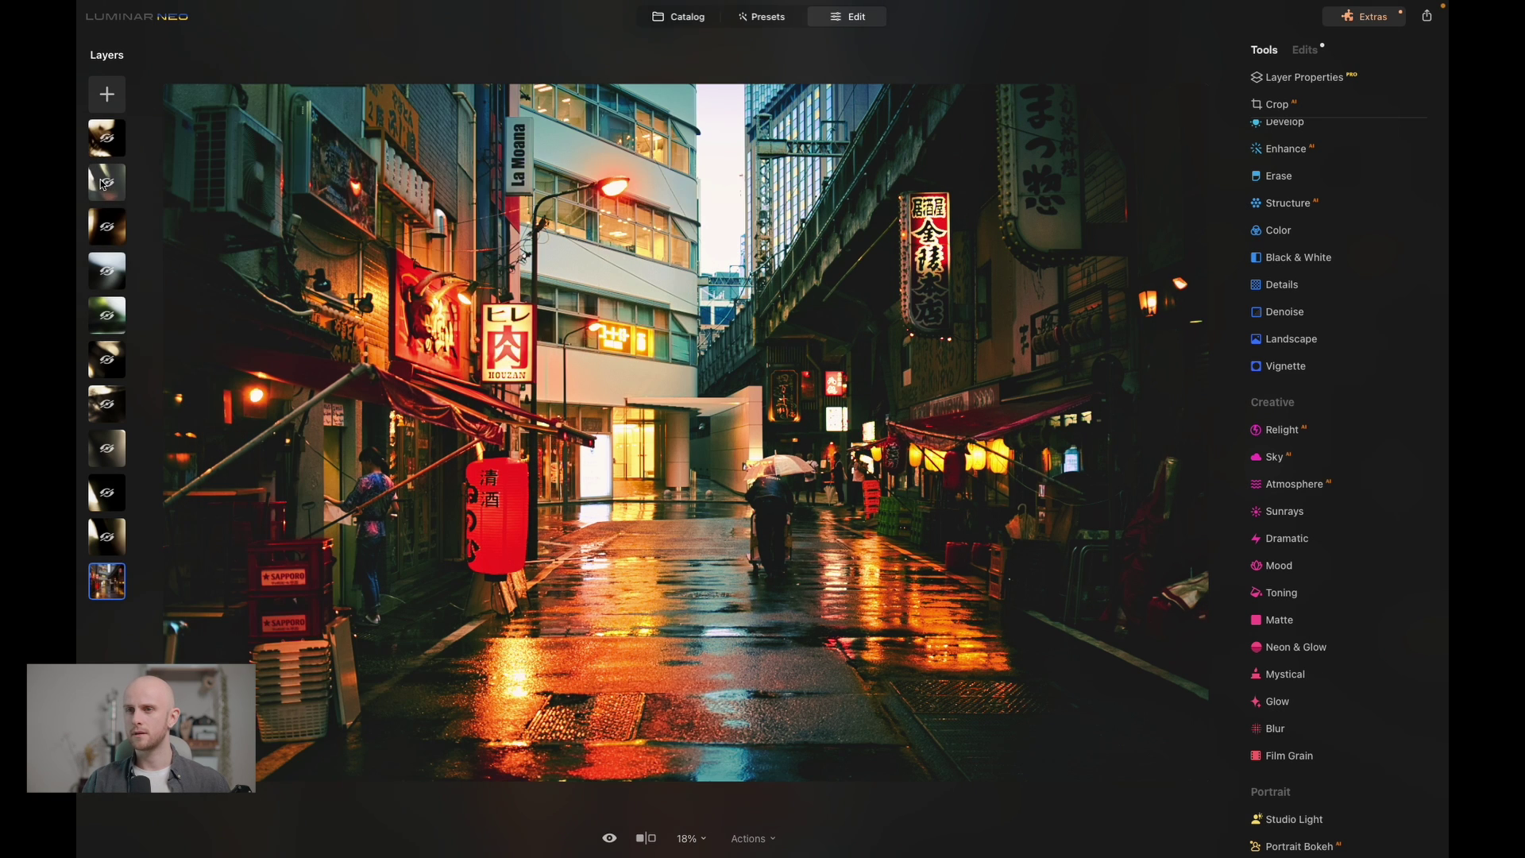
pyautogui.rightClick(118, 188)
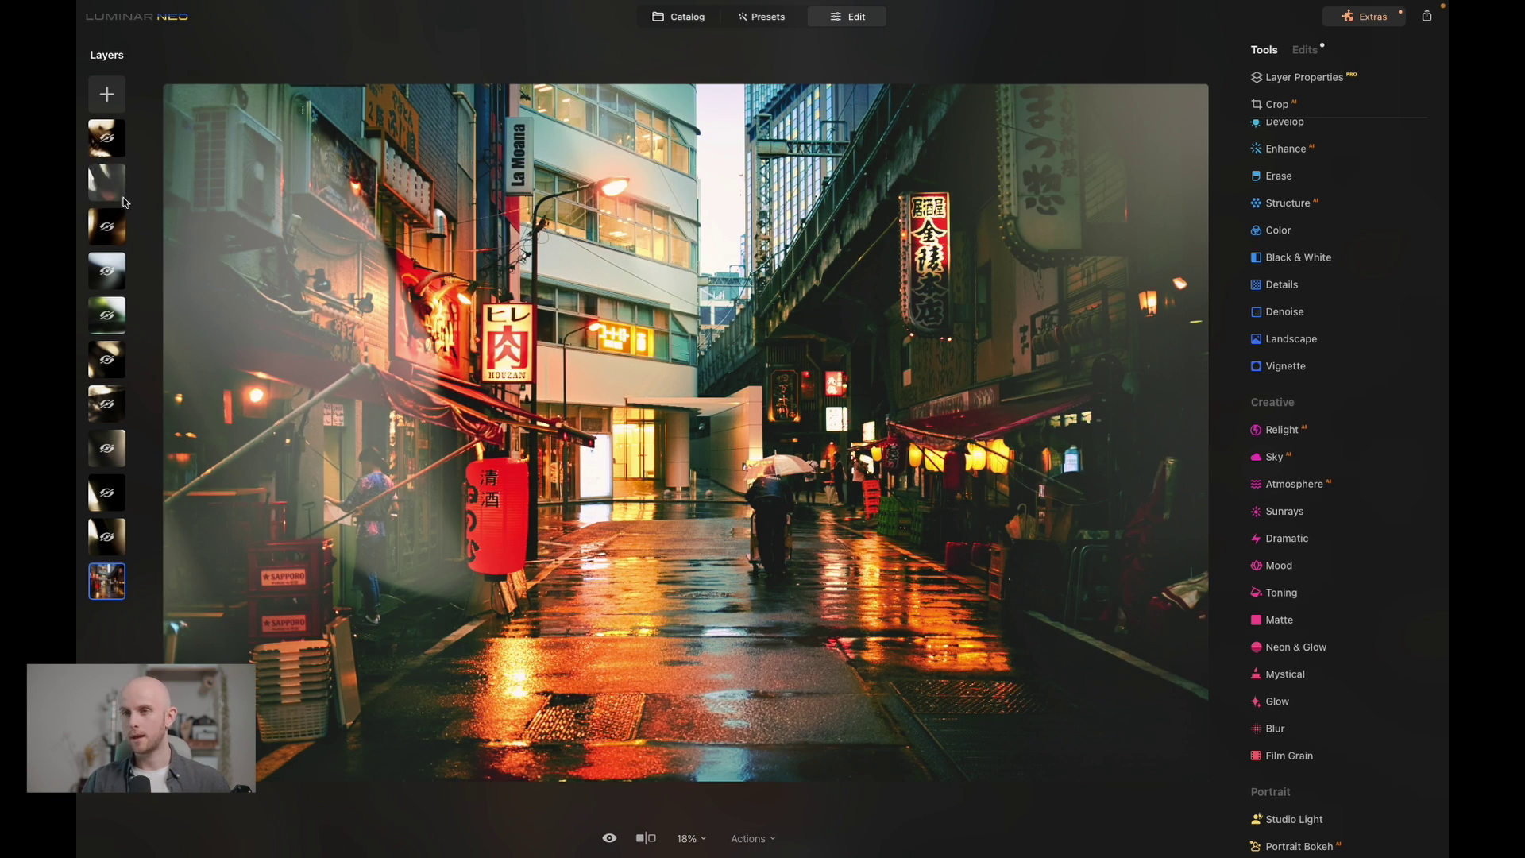
pyautogui.rightClick(119, 186)
pyautogui.click(137, 193)
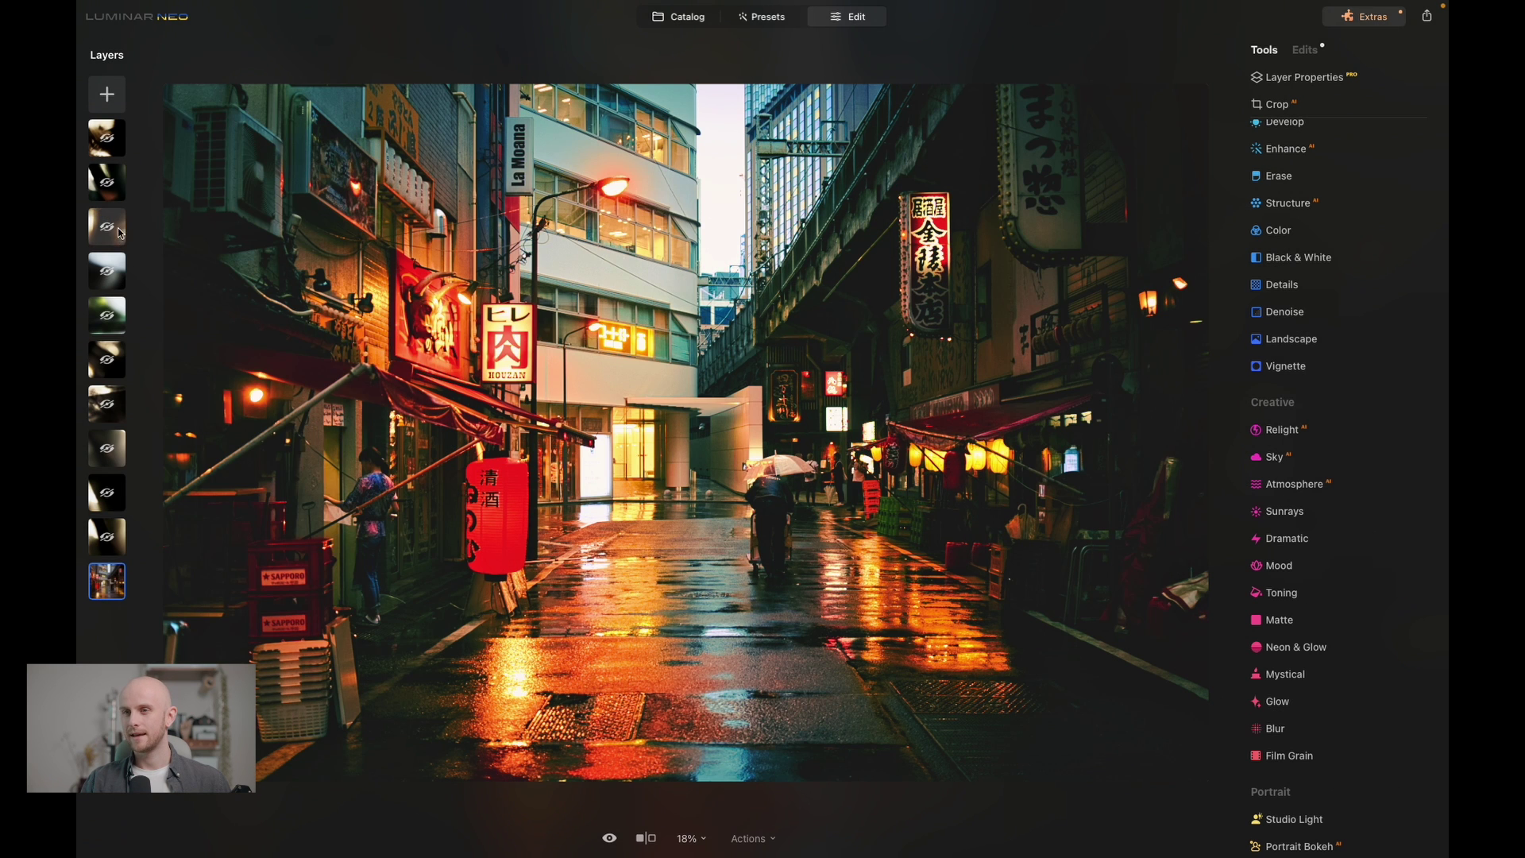
pyautogui.rightClick(117, 227)
pyautogui.click(134, 232)
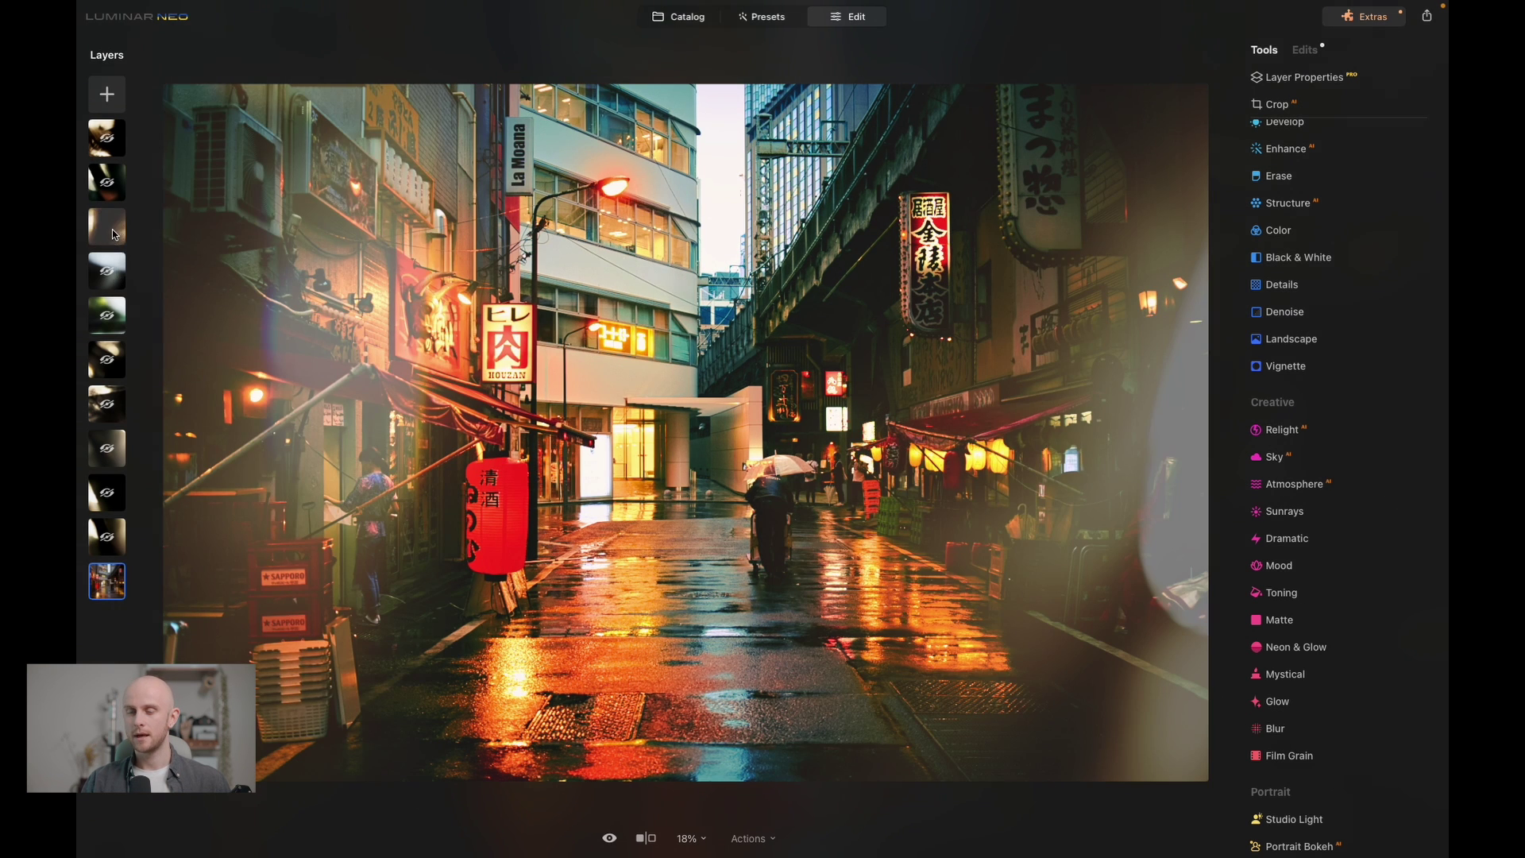
pyautogui.rightClick(116, 230)
pyautogui.click(128, 238)
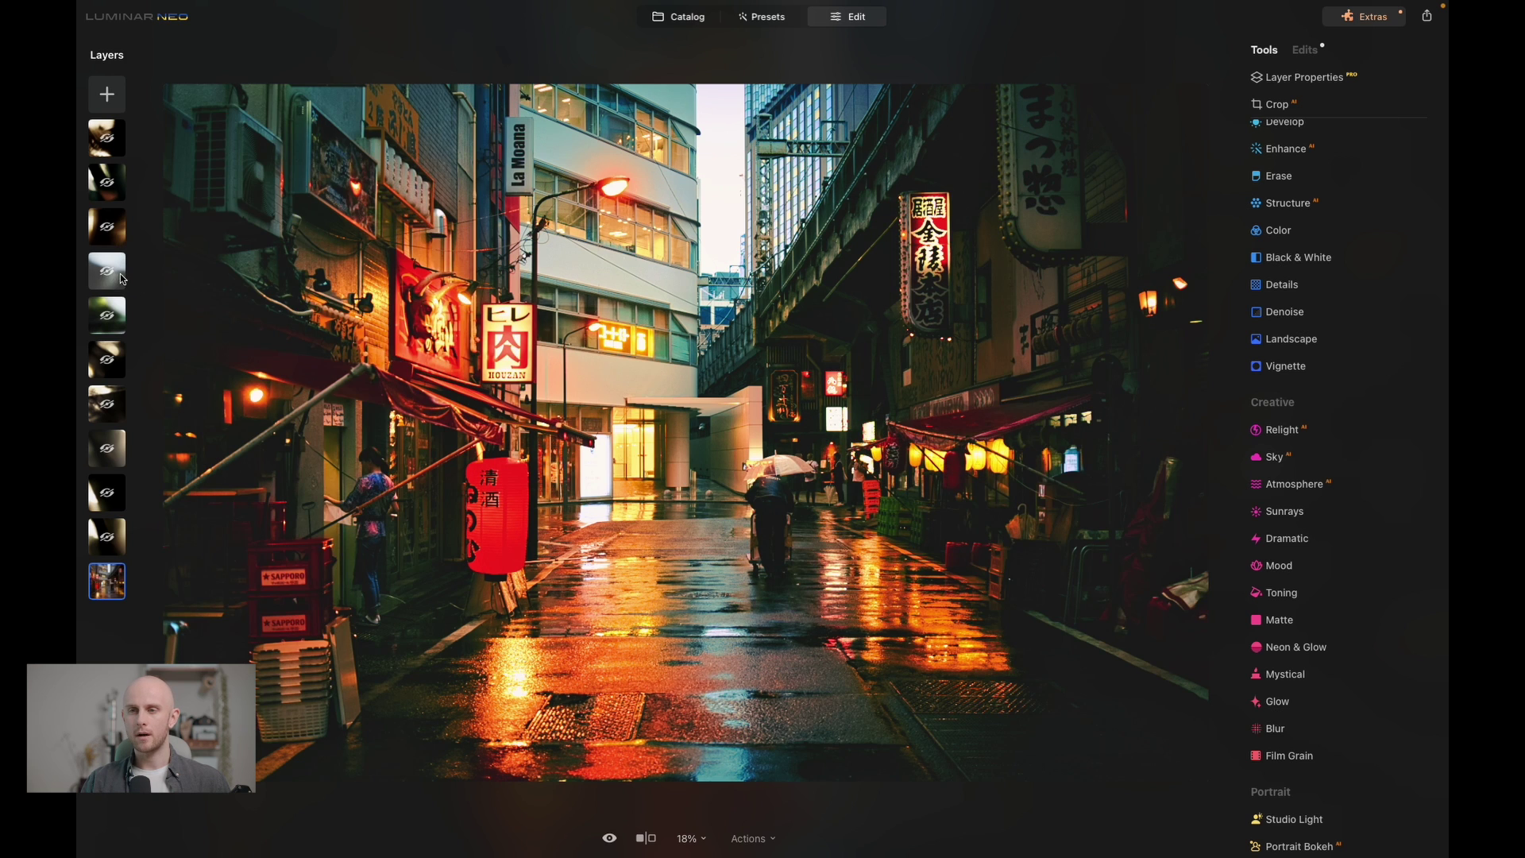
pyautogui.rightClick(125, 278)
pyautogui.click(141, 283)
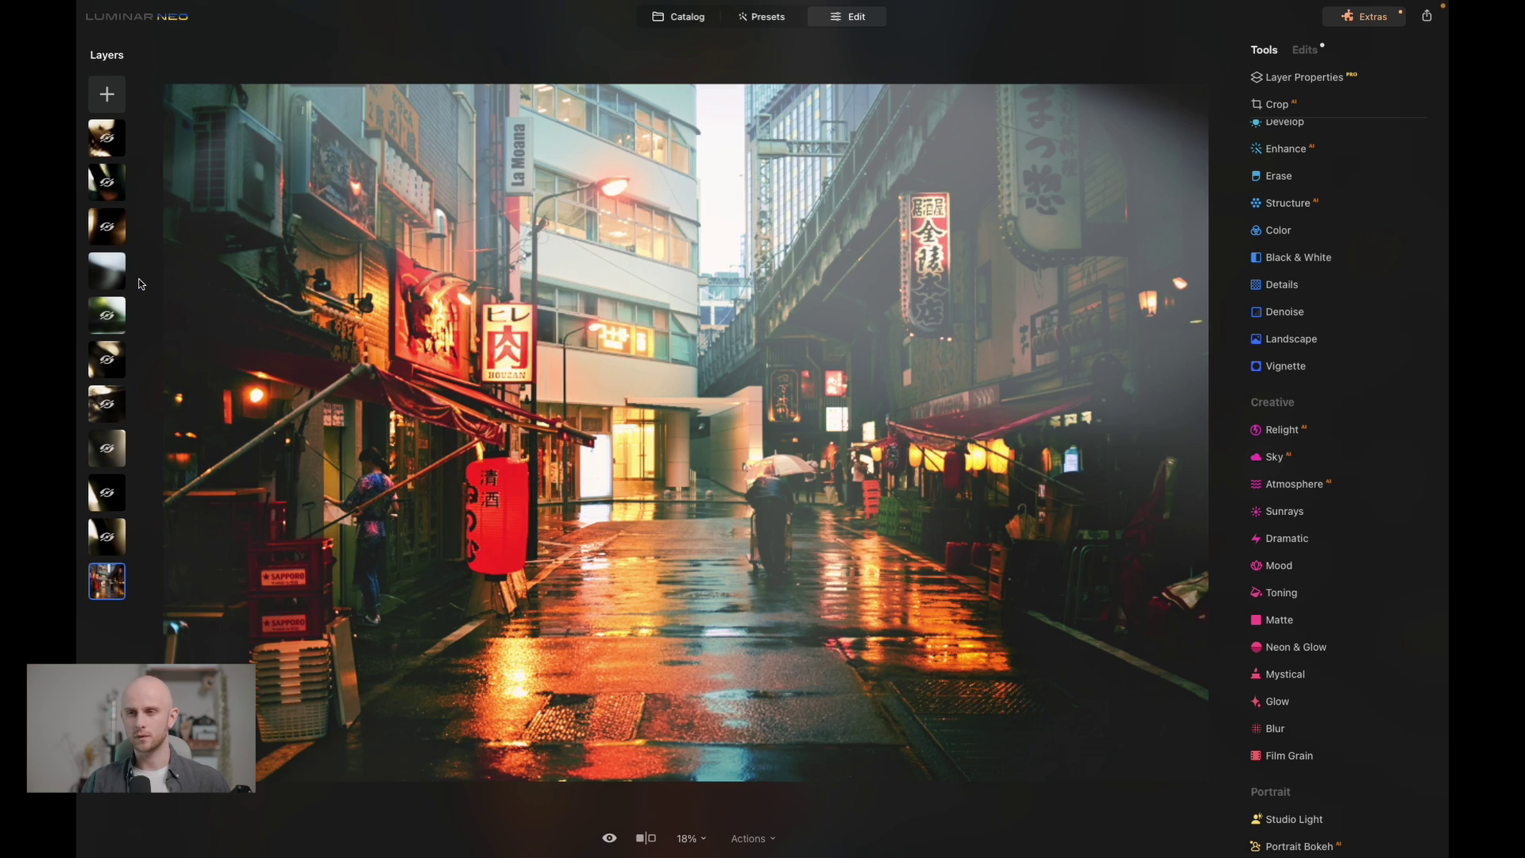
pyautogui.rightClick(118, 279)
pyautogui.click(132, 285)
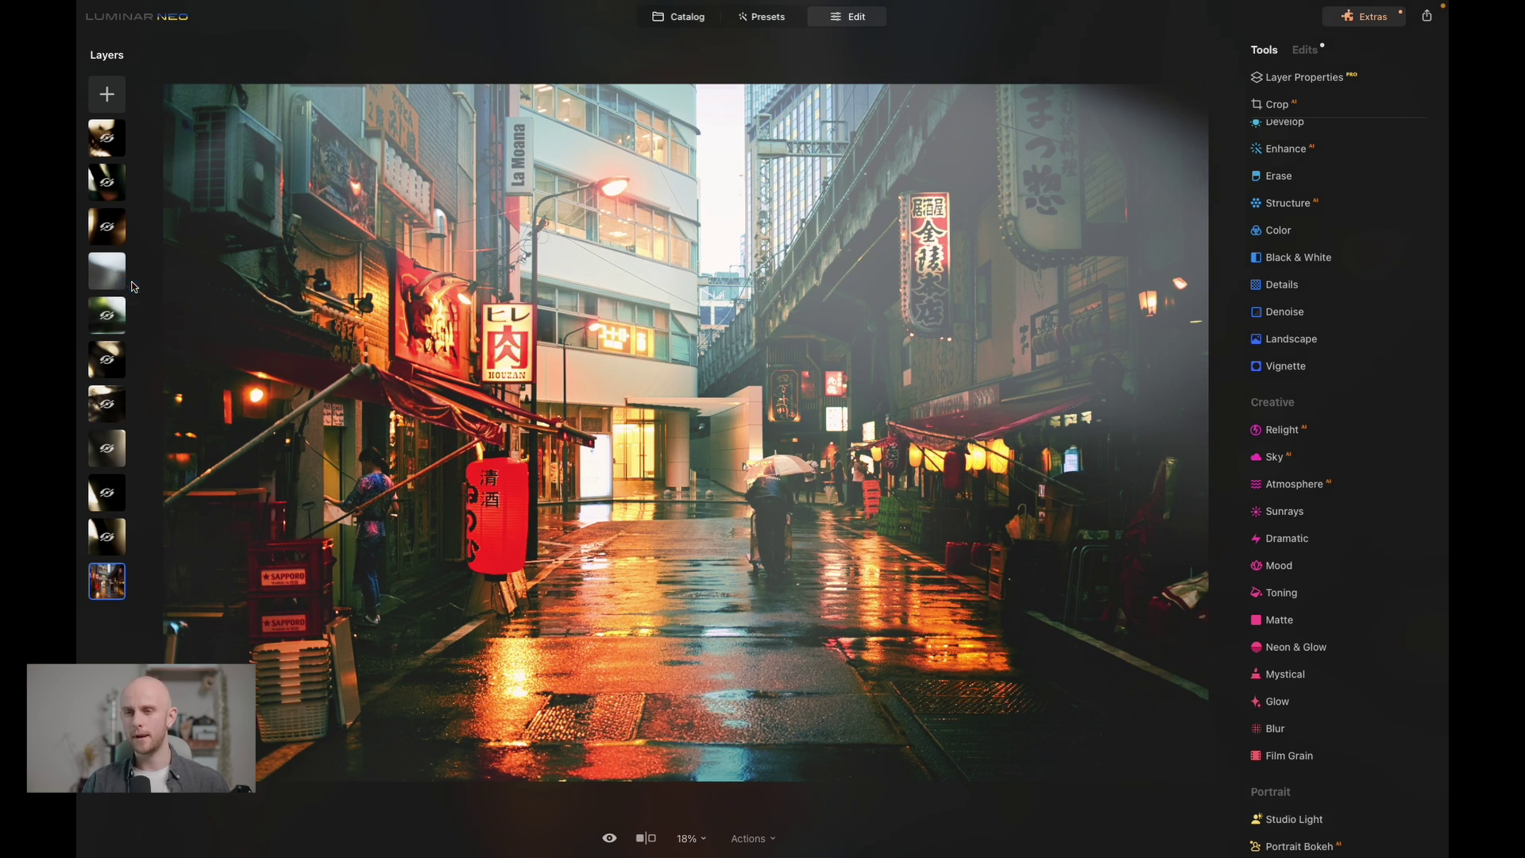
pyautogui.rightClick(119, 319)
pyautogui.click(135, 323)
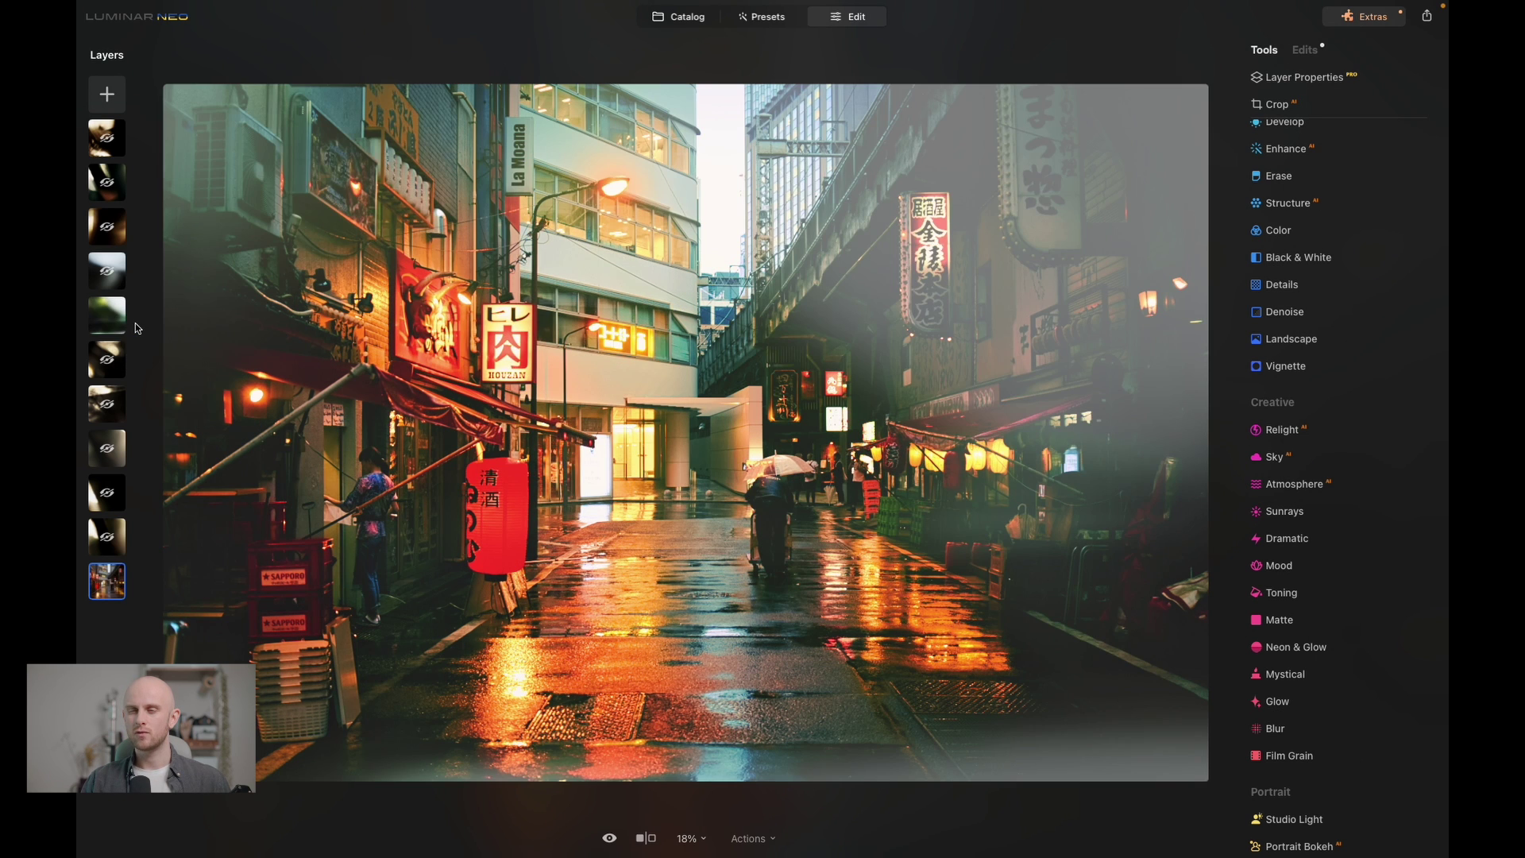
pyautogui.rightClick(121, 323)
pyautogui.click(132, 330)
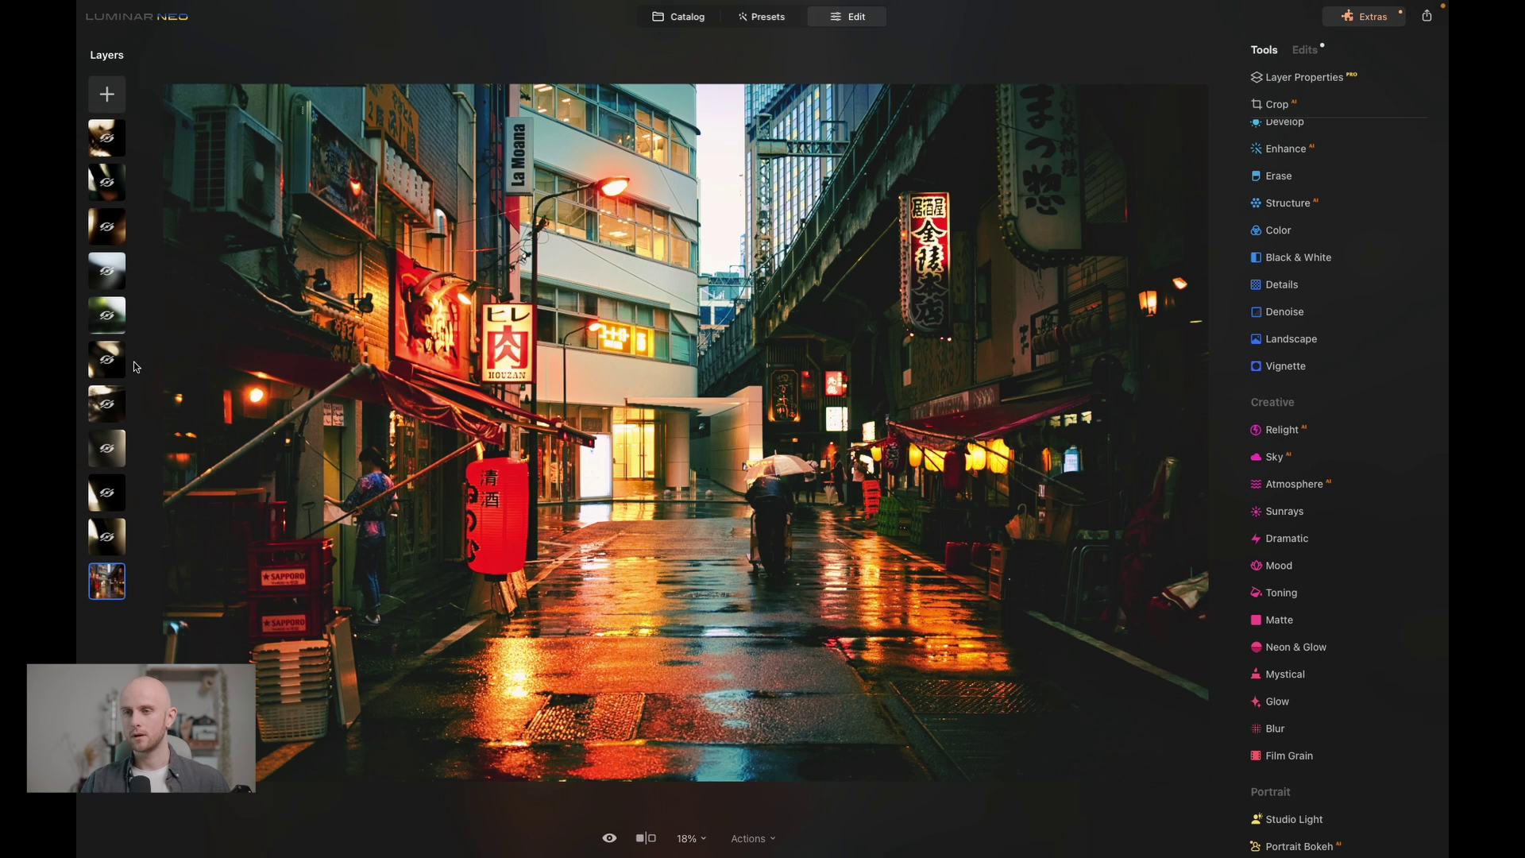
# Step: Preview and then hide overlay layers six through ten, one at a time
pyautogui.rightClick(121, 368)
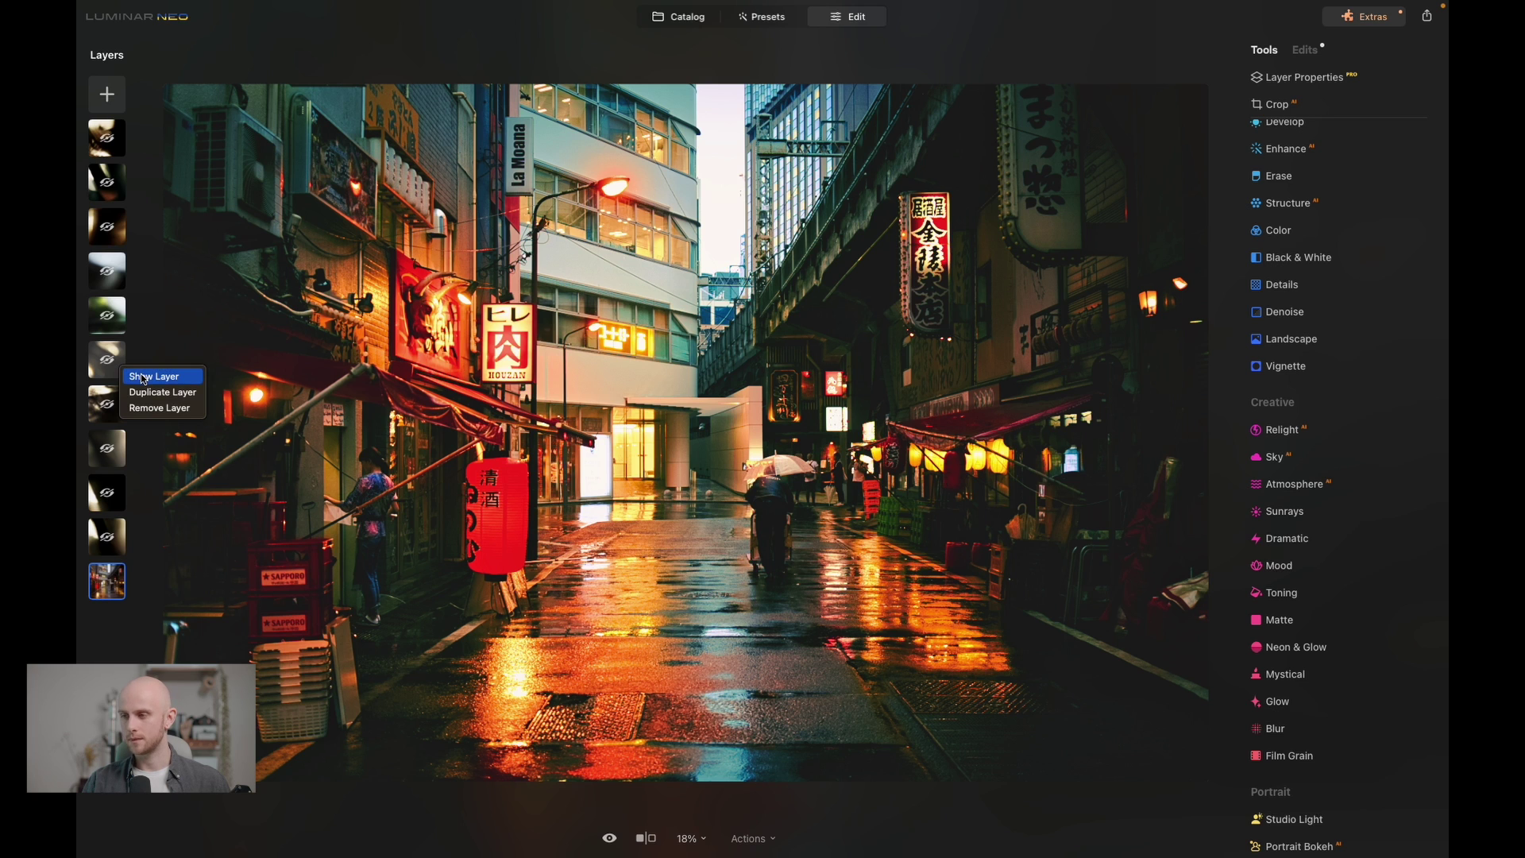
pyautogui.click(144, 377)
pyautogui.rightClick(123, 359)
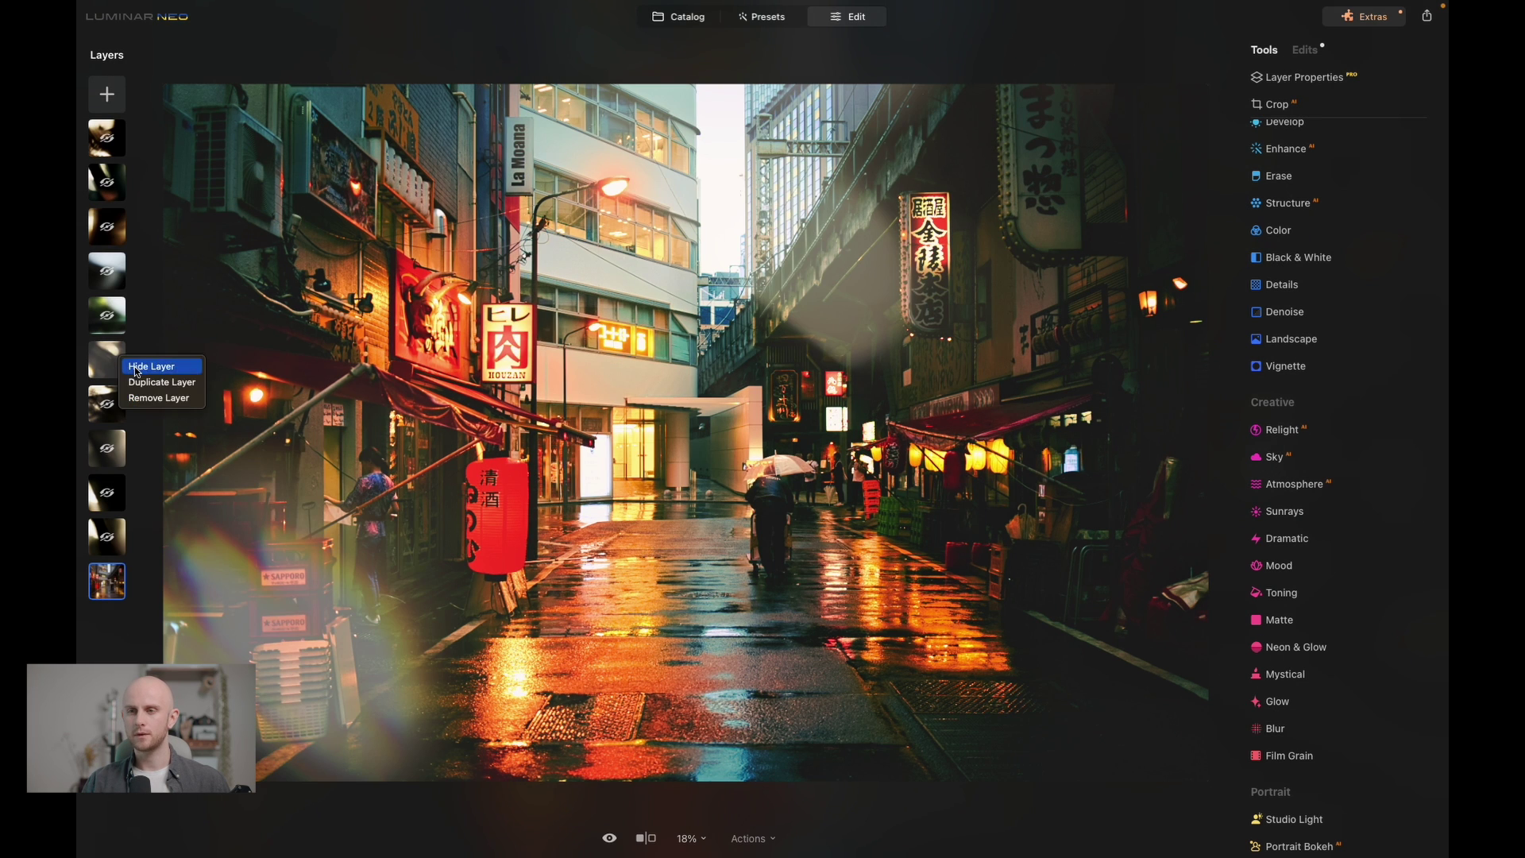
pyautogui.click(136, 371)
pyautogui.rightClick(124, 406)
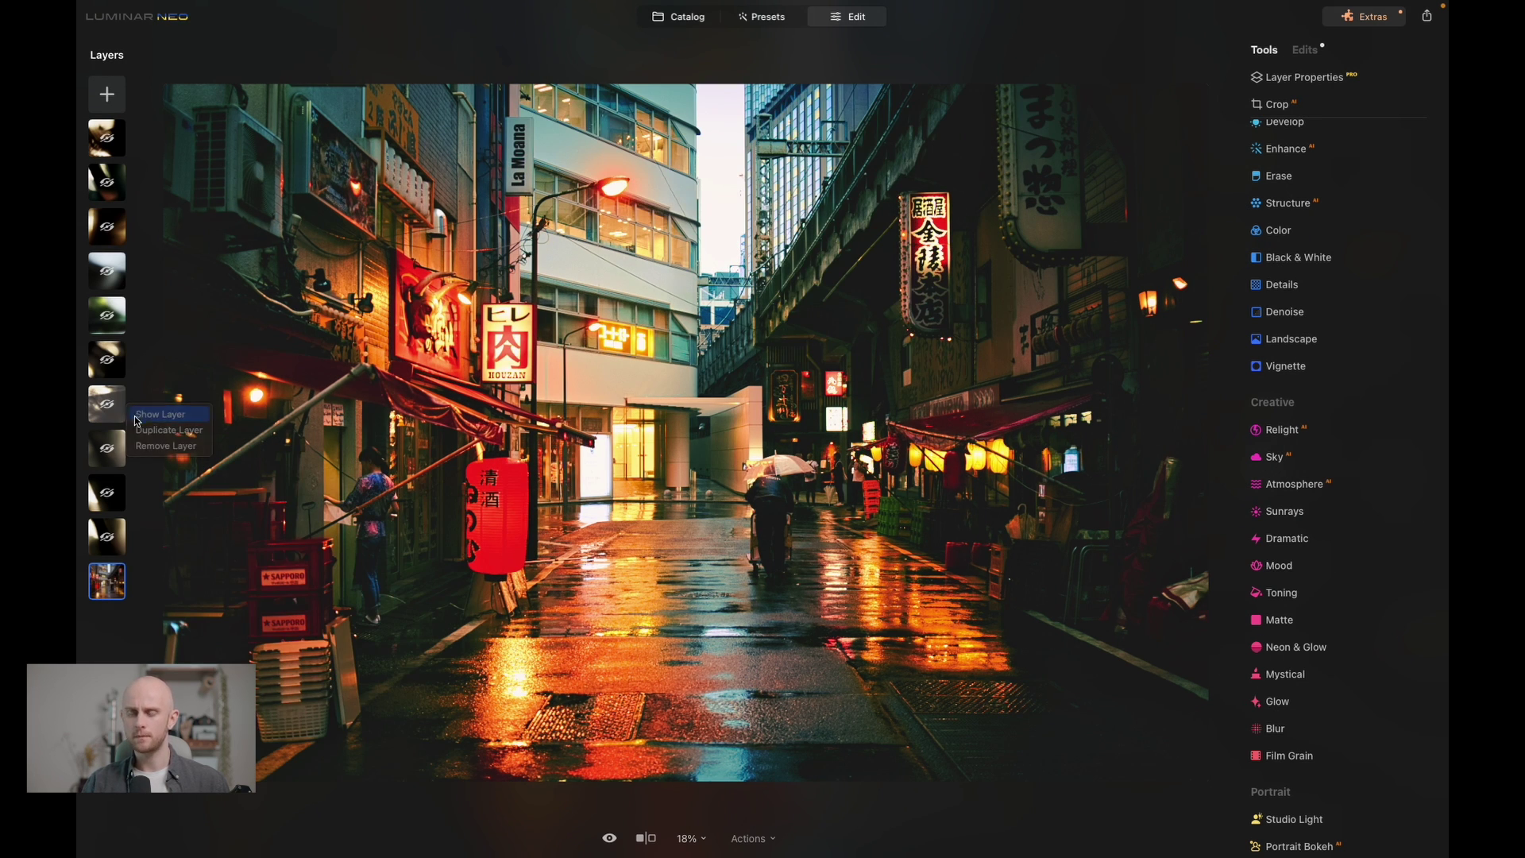
pyautogui.click(151, 414)
pyautogui.rightClick(123, 405)
pyautogui.click(147, 414)
pyautogui.rightClick(117, 451)
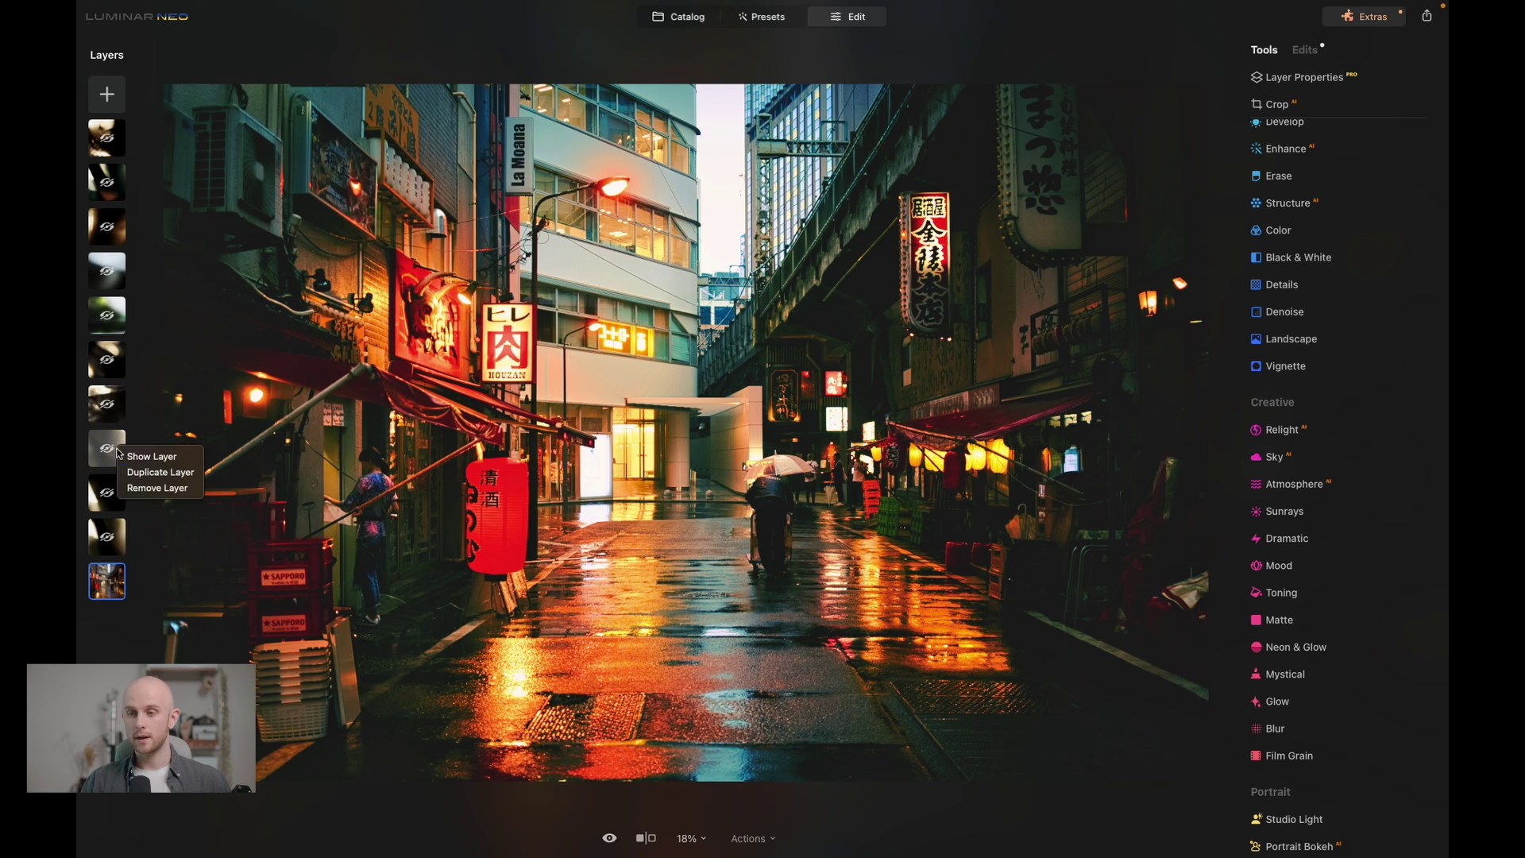
pyautogui.click(147, 456)
pyautogui.rightClick(119, 457)
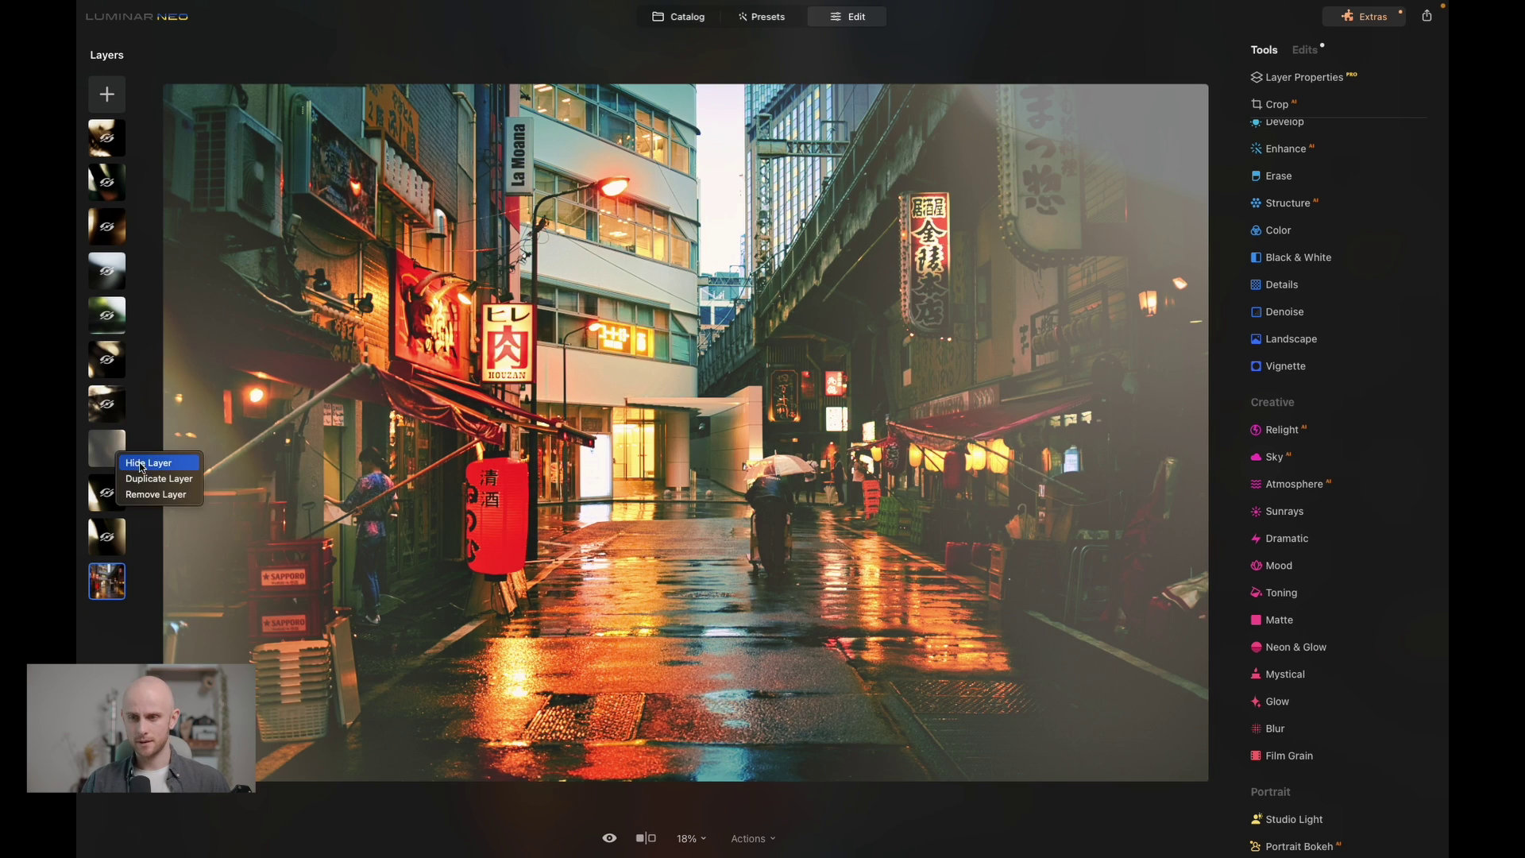
pyautogui.click(143, 463)
pyautogui.rightClick(122, 497)
pyautogui.click(136, 502)
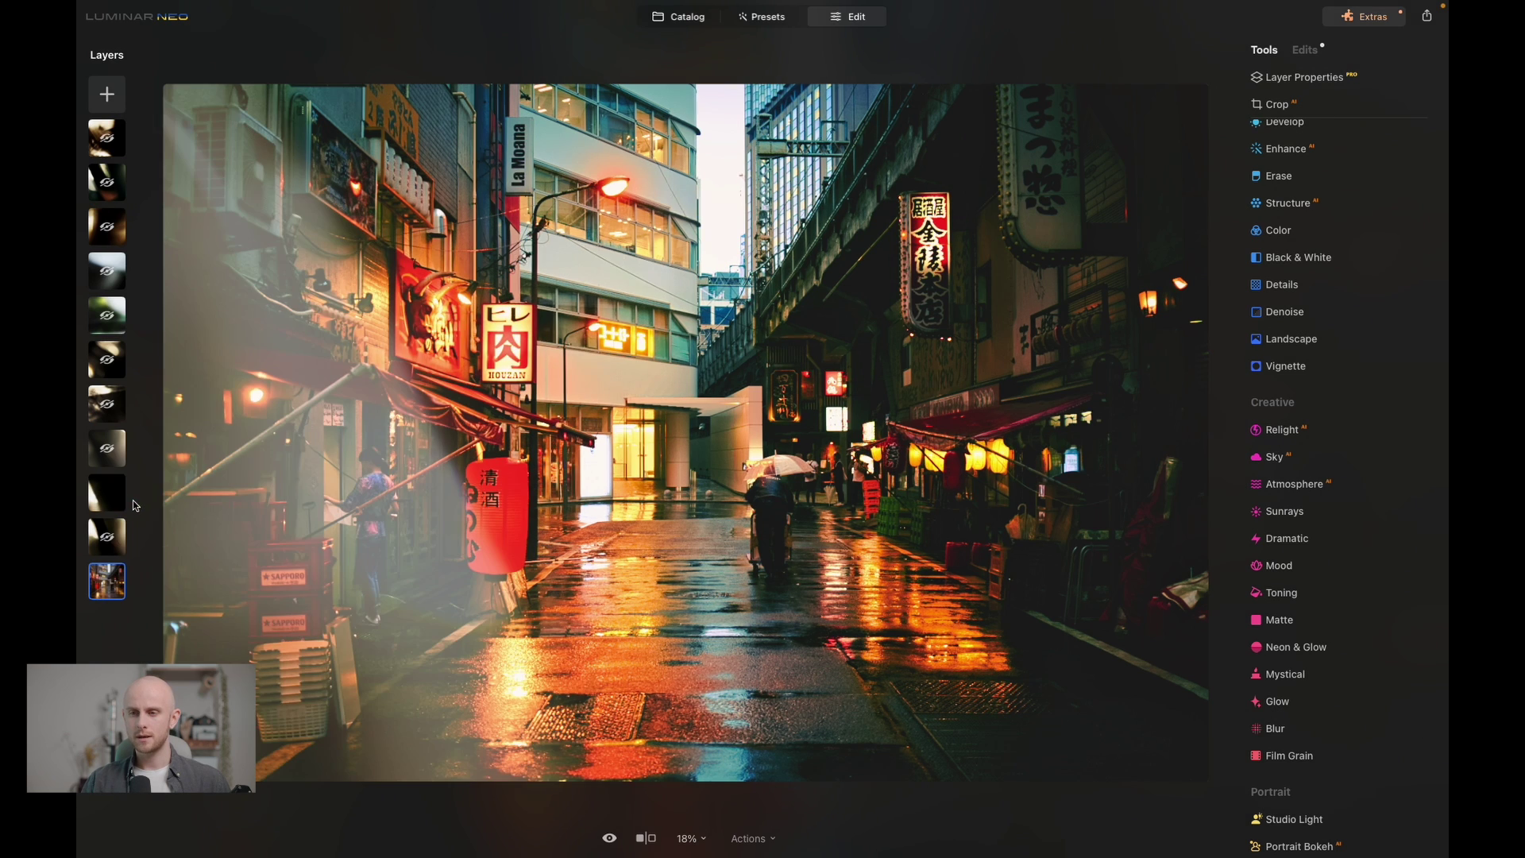
pyautogui.rightClick(119, 496)
pyautogui.click(136, 502)
pyautogui.rightClick(116, 547)
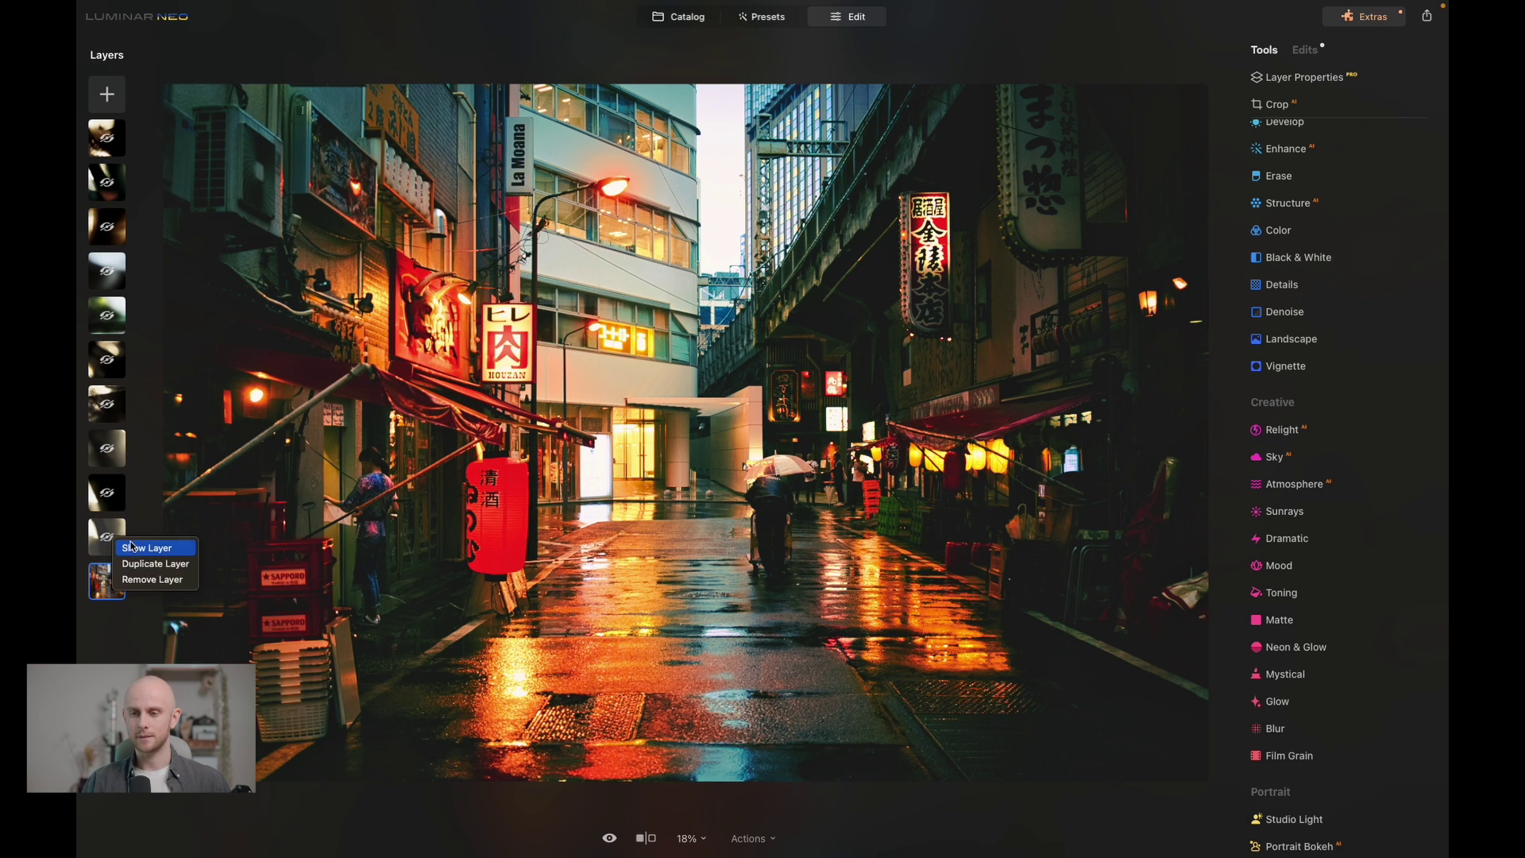
pyautogui.click(138, 548)
pyautogui.rightClick(117, 546)
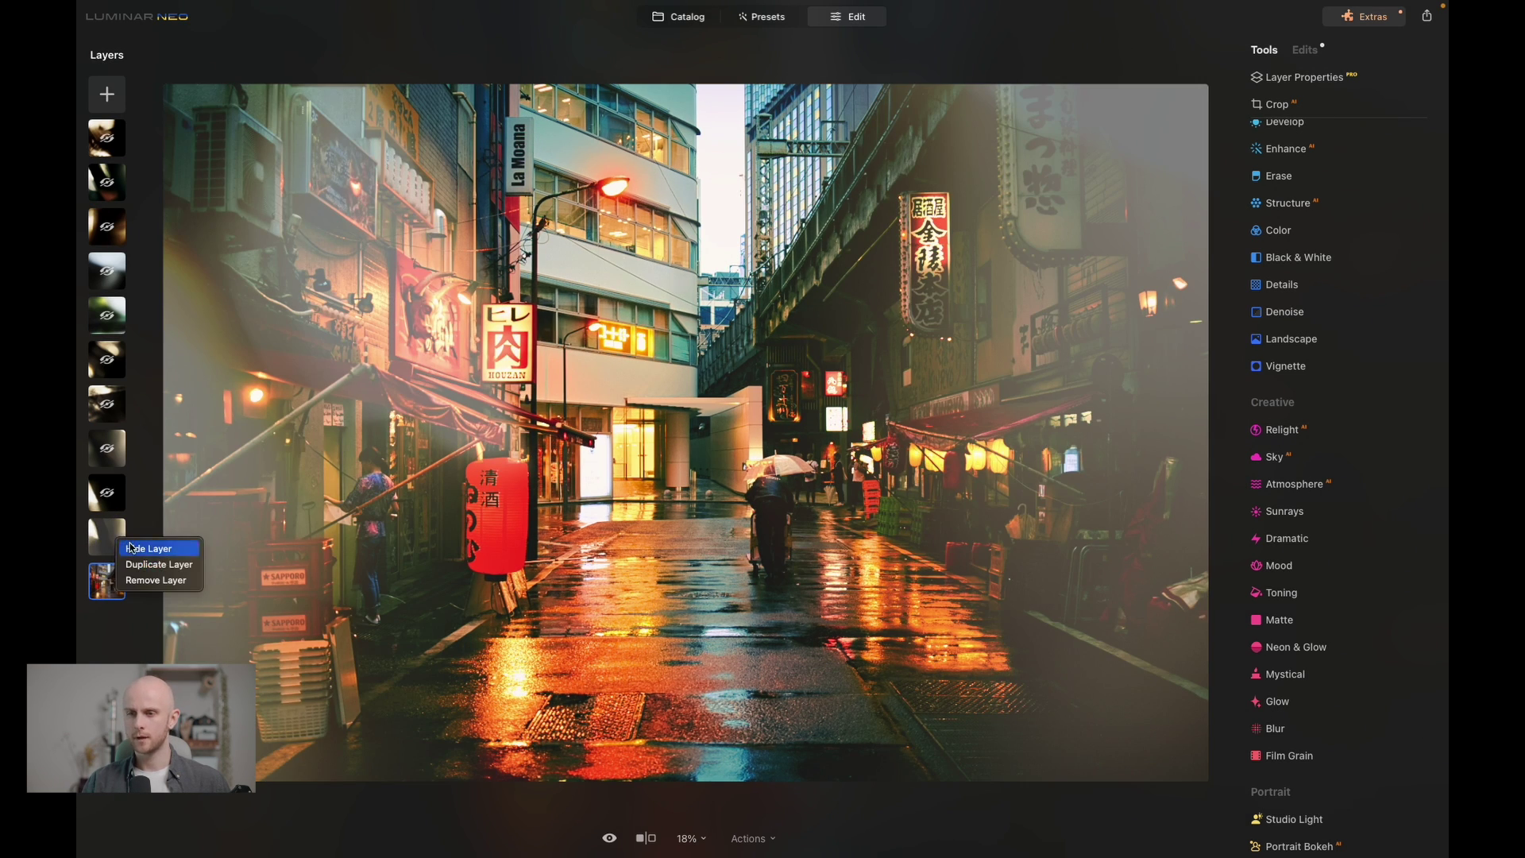
pyautogui.click(136, 548)
# Step: Make the top two overlay layers visible again
pyautogui.rightClick(118, 150)
pyautogui.click(127, 155)
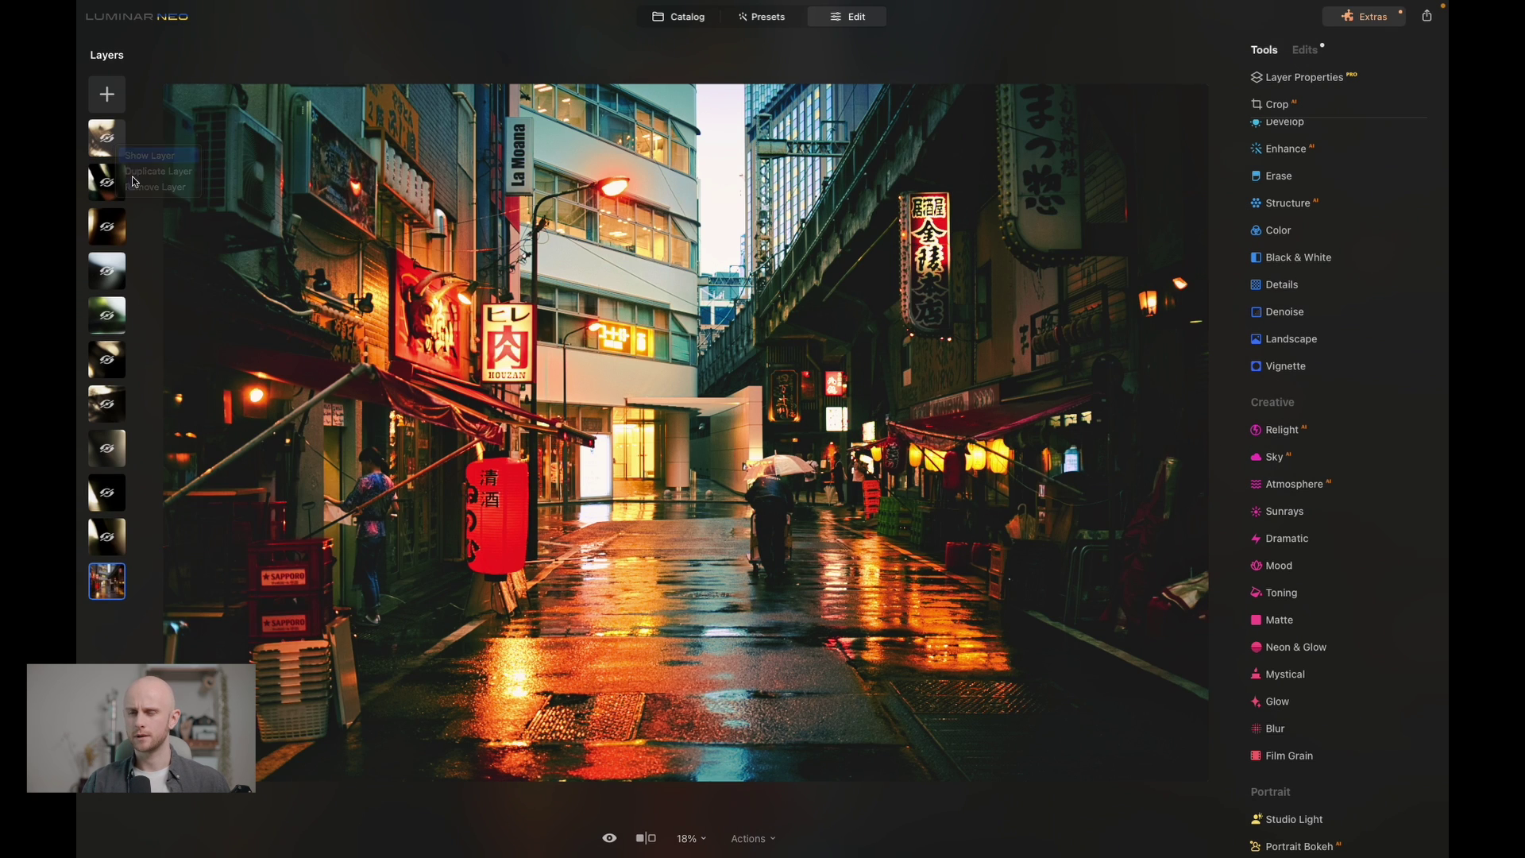
pyautogui.rightClick(116, 187)
pyautogui.click(141, 198)
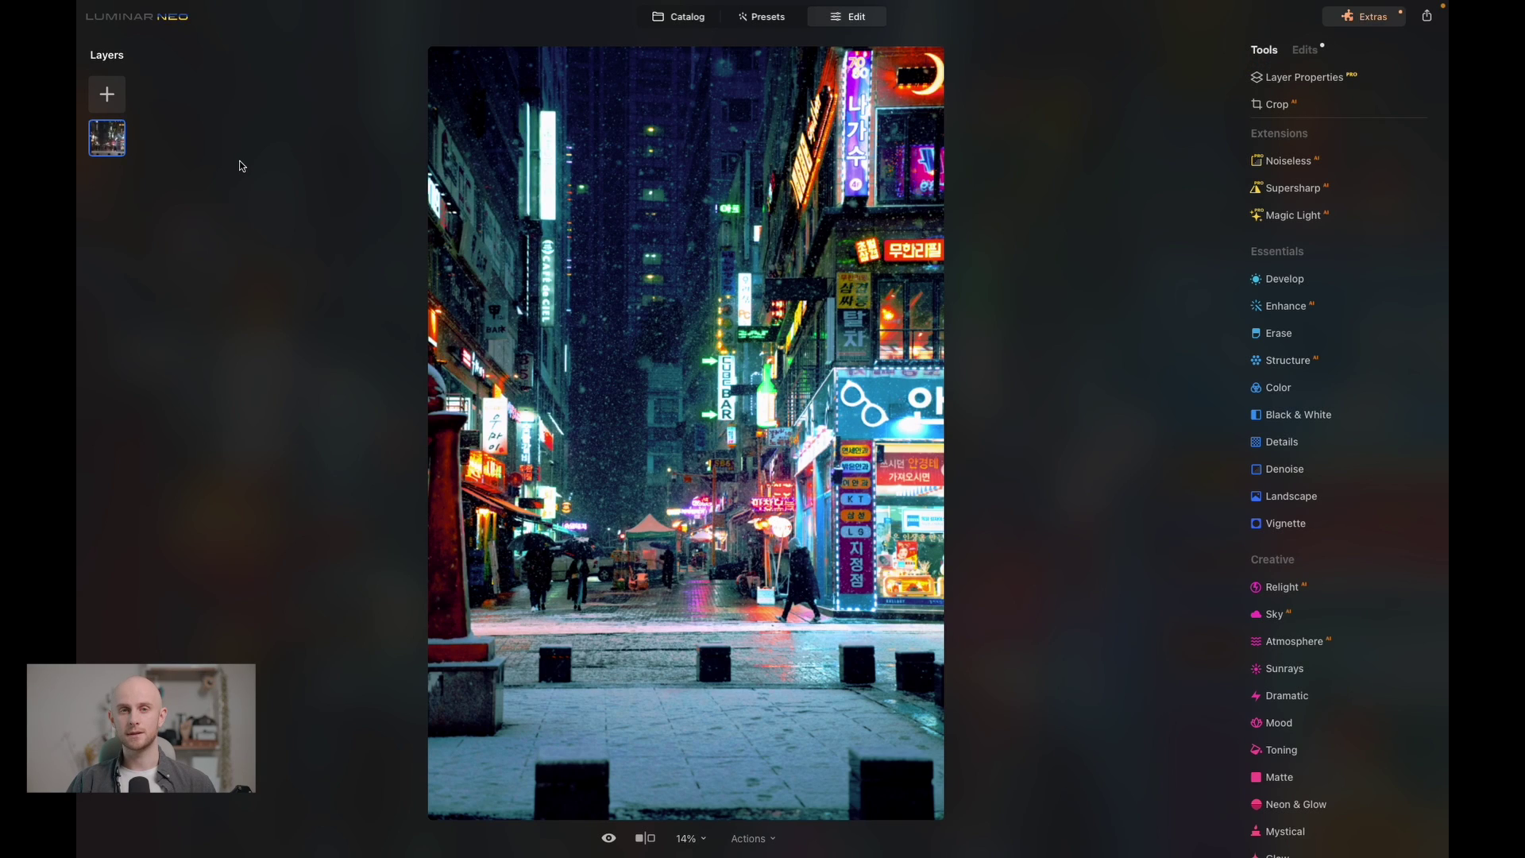
# Step: From the Layers + image list, go to Get More Assets in the marketplace
pyautogui.click(113, 94)
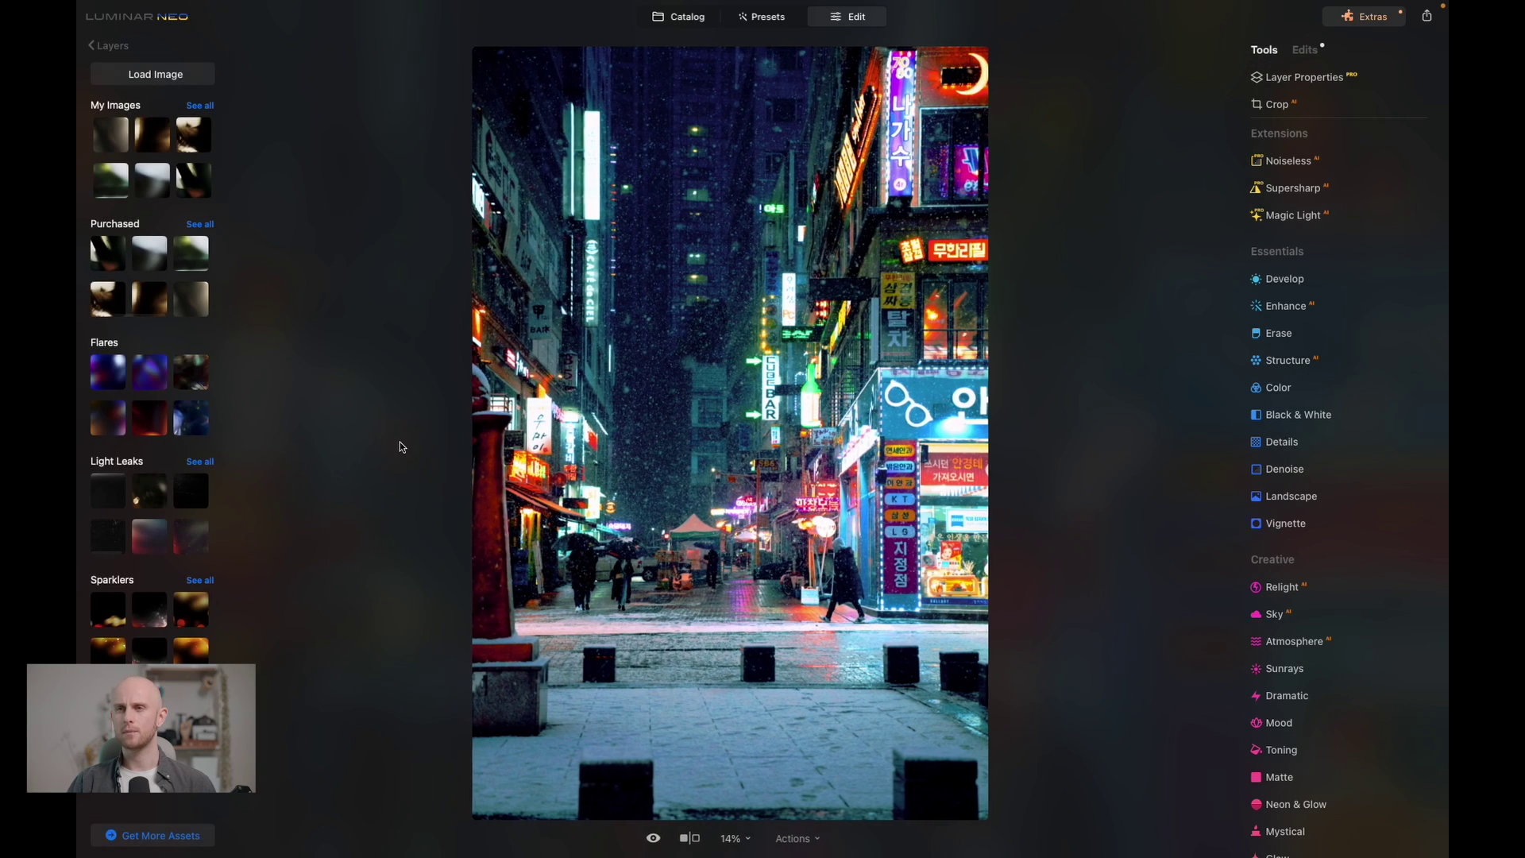
pyautogui.click(152, 835)
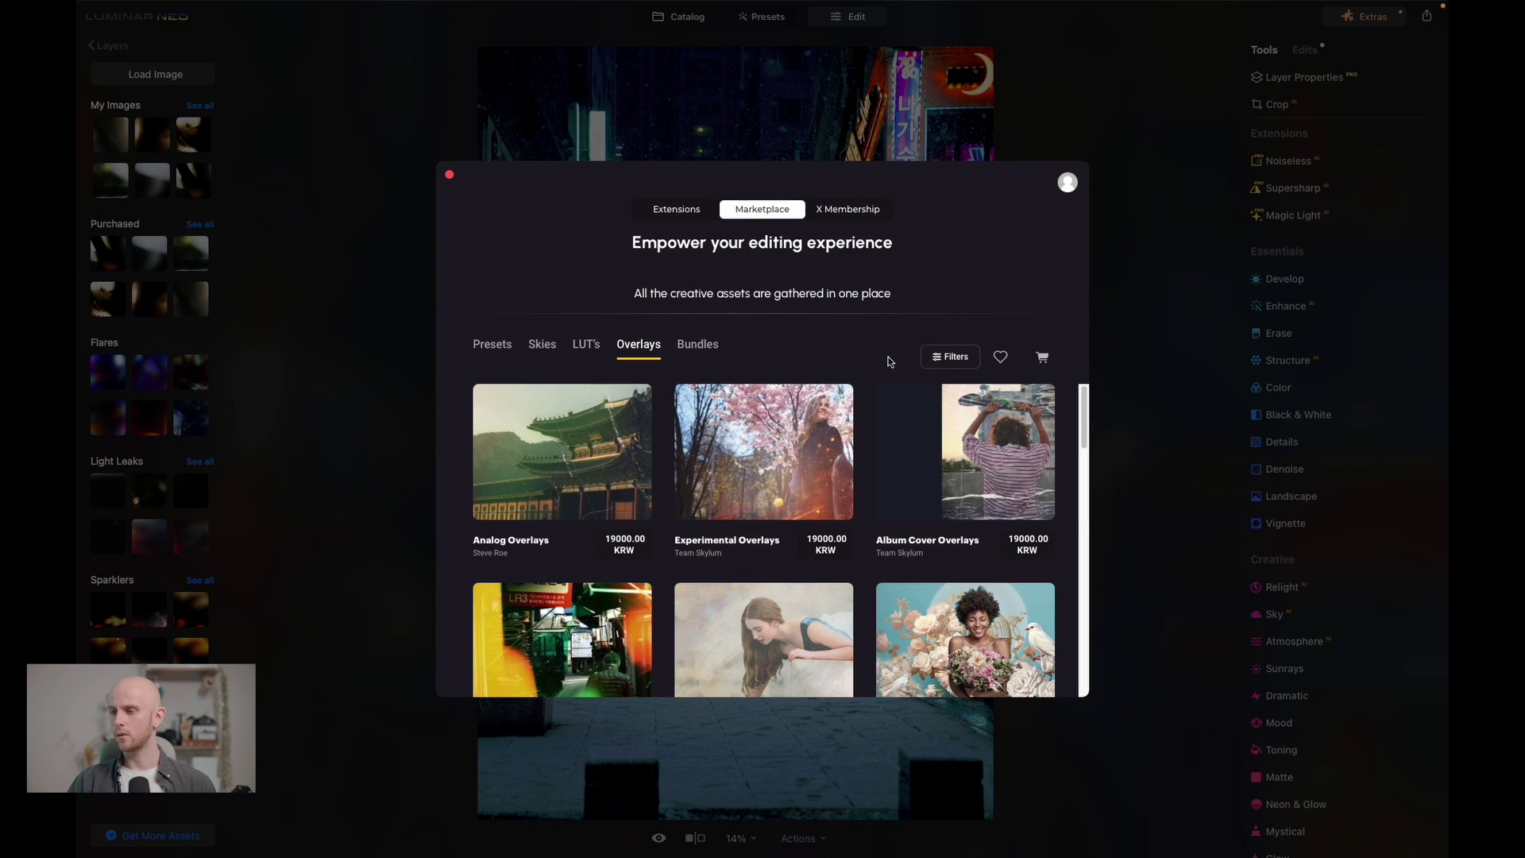
# Step: Apply the Light Leaks filter, check the Prism Light Overlays card, then close the Marketplace
pyautogui.click(956, 359)
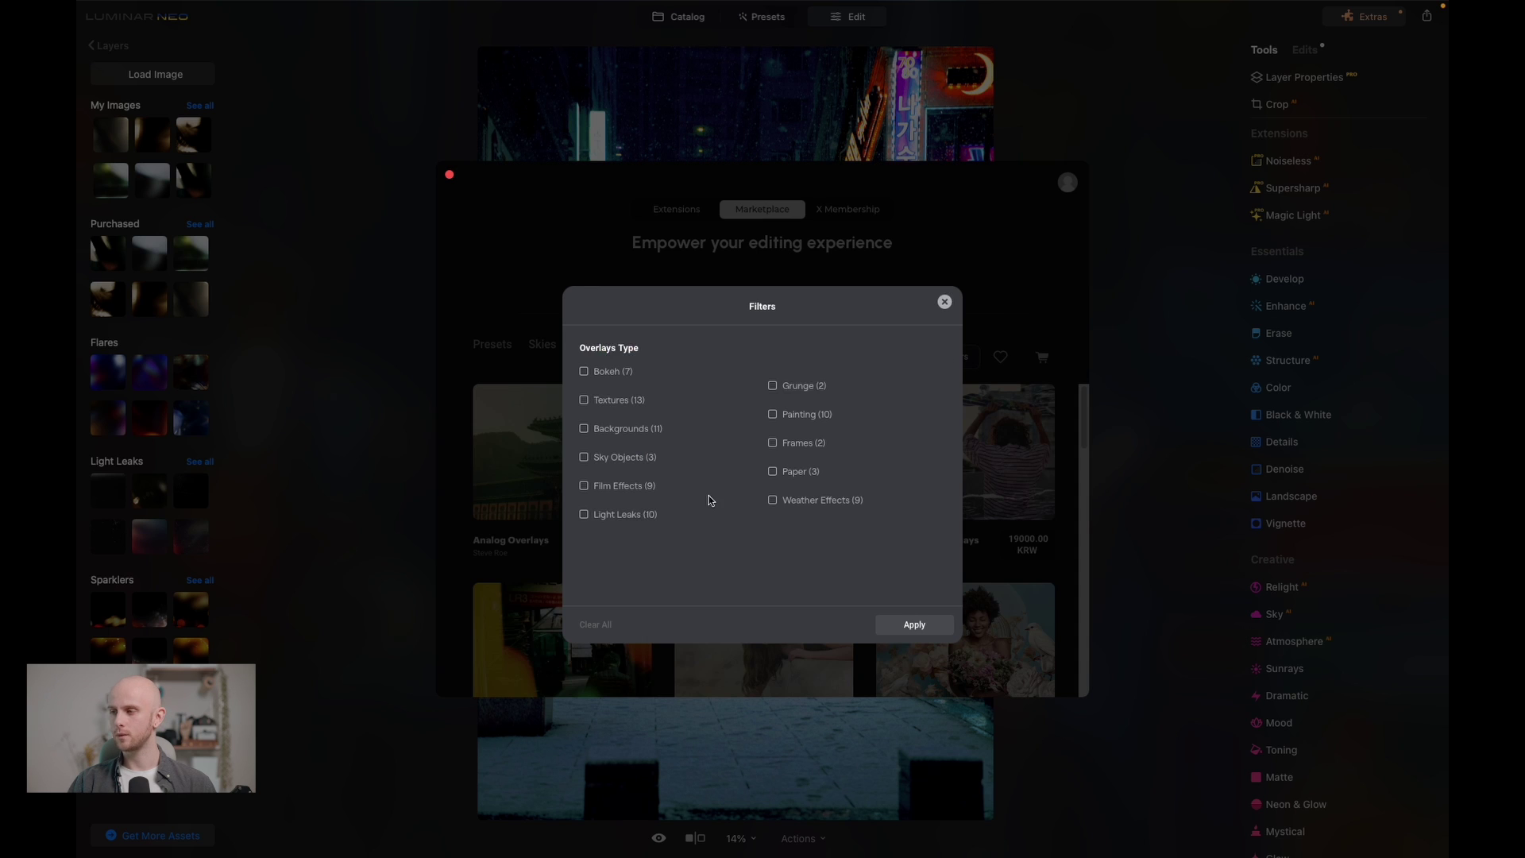
pyautogui.click(626, 515)
pyautogui.click(898, 634)
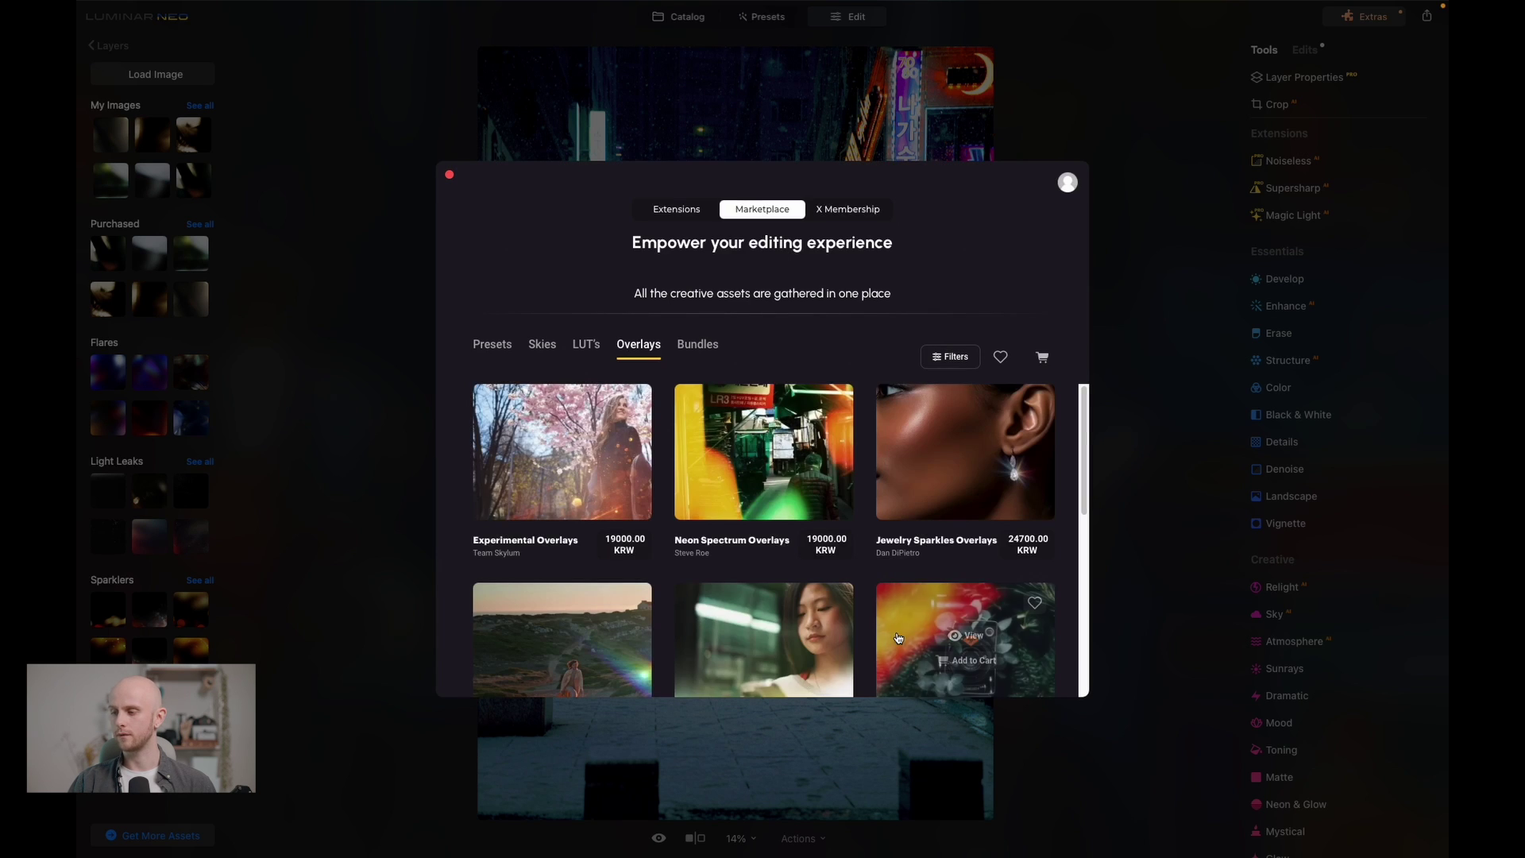
pyautogui.scroll(-3, 864, 599)
pyautogui.moveTo(800, 589)
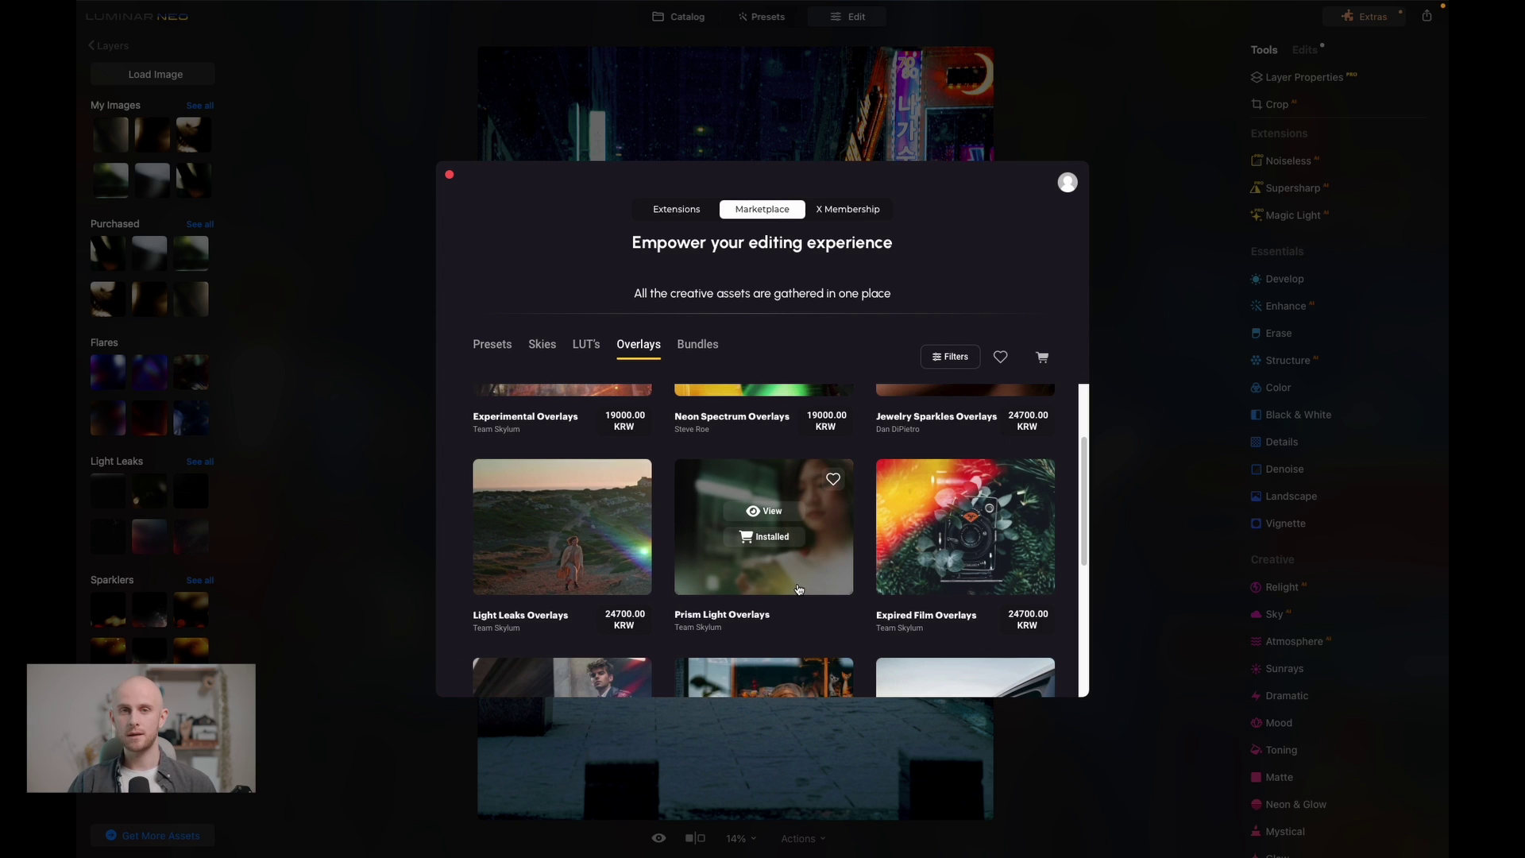
pyautogui.click(450, 175)
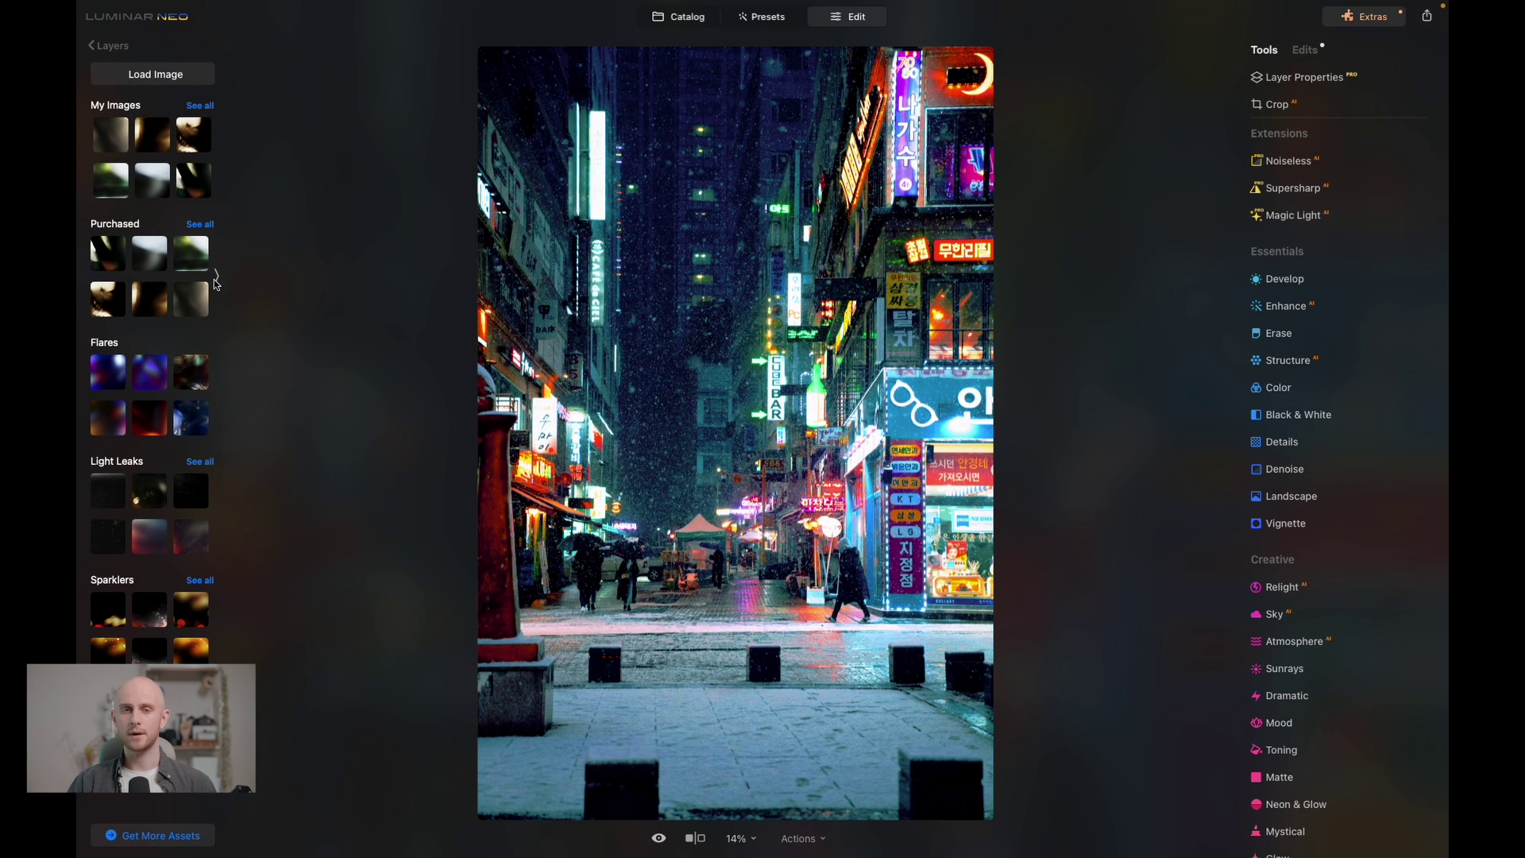
# Step: Show all Purchased overlays and add the first Prism Light overlay as a layer
pyautogui.click(200, 225)
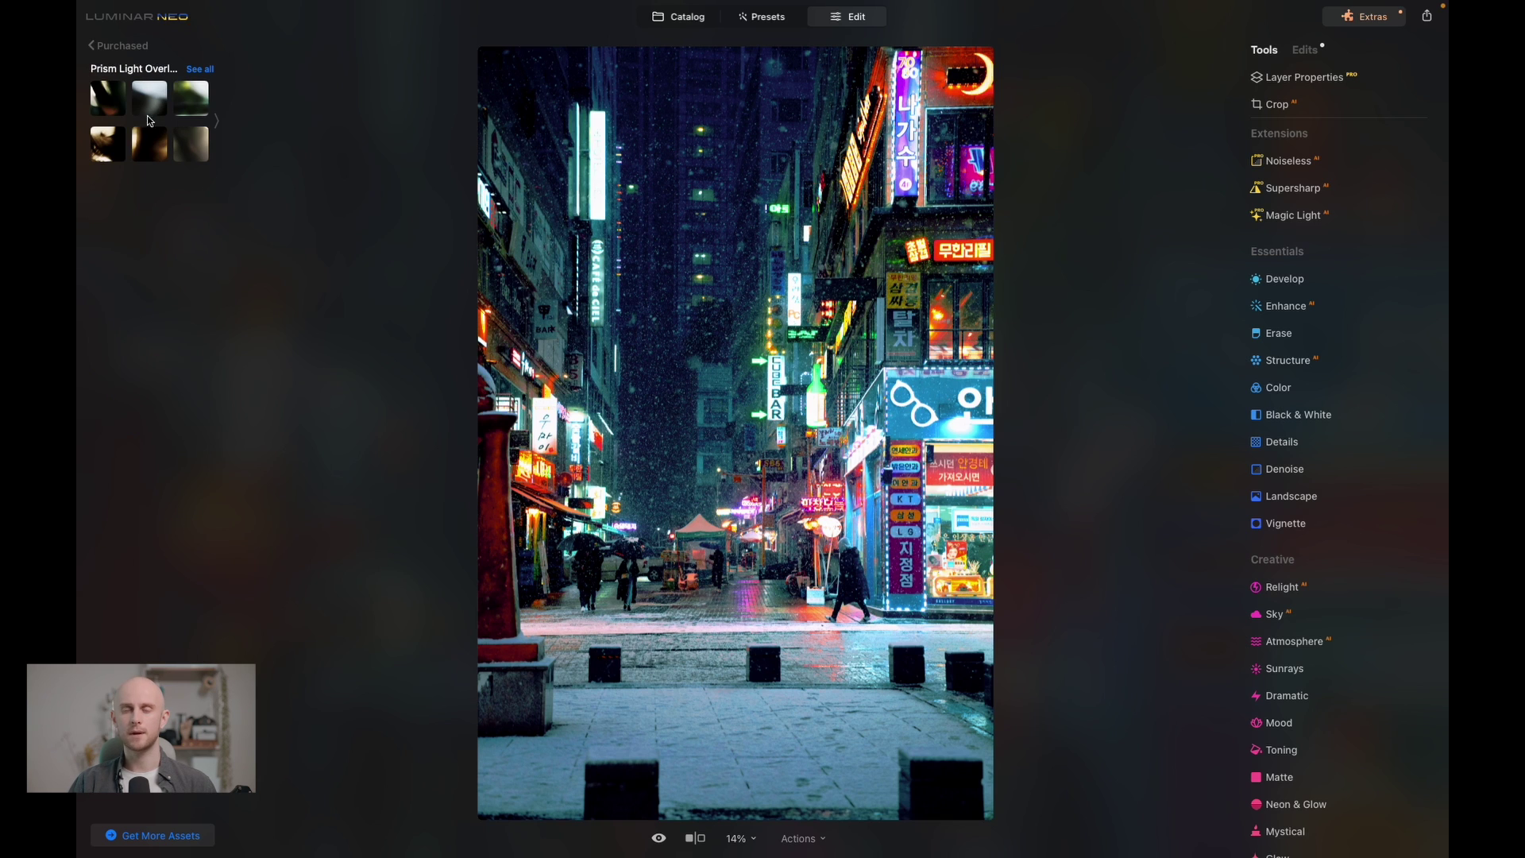
pyautogui.click(113, 100)
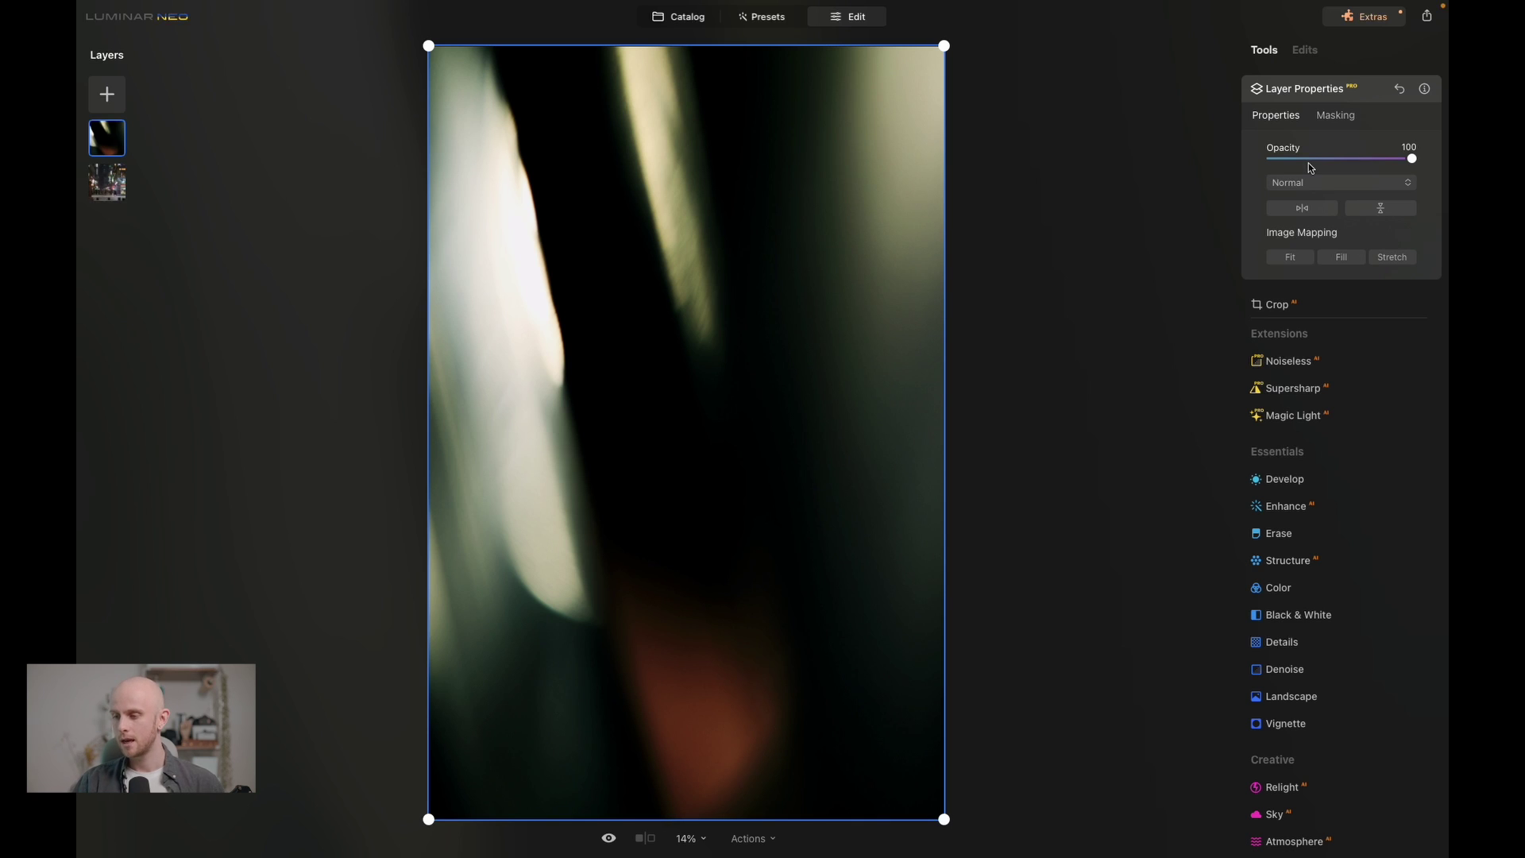
# Step: Compare Fit, Fill and Stretch image mapping, settling on Stretch for the overlay
pyautogui.click(1292, 261)
pyautogui.click(1336, 261)
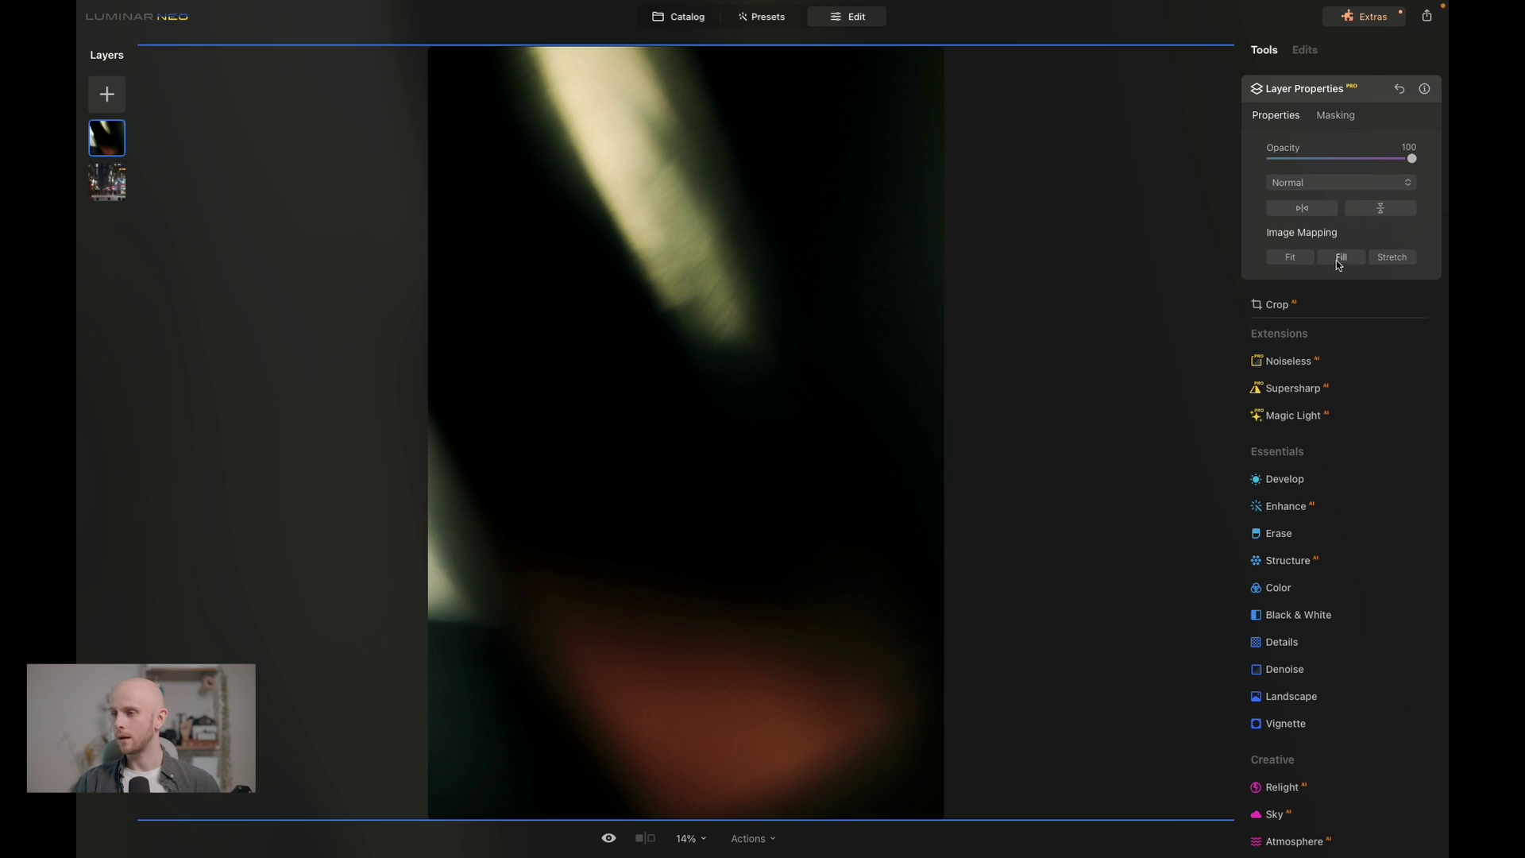
pyautogui.click(1403, 259)
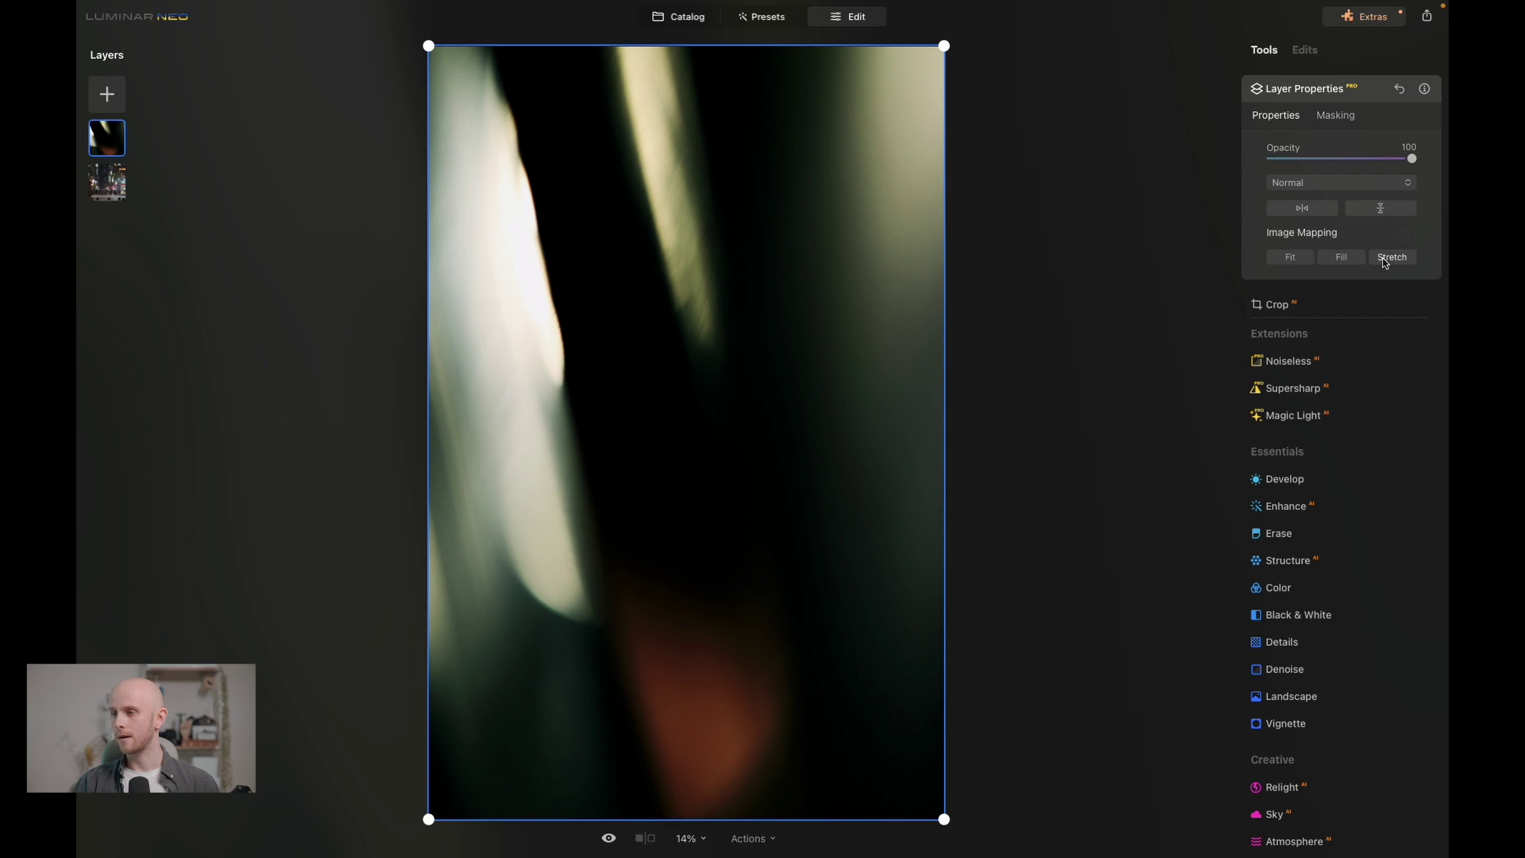
pyautogui.click(1351, 259)
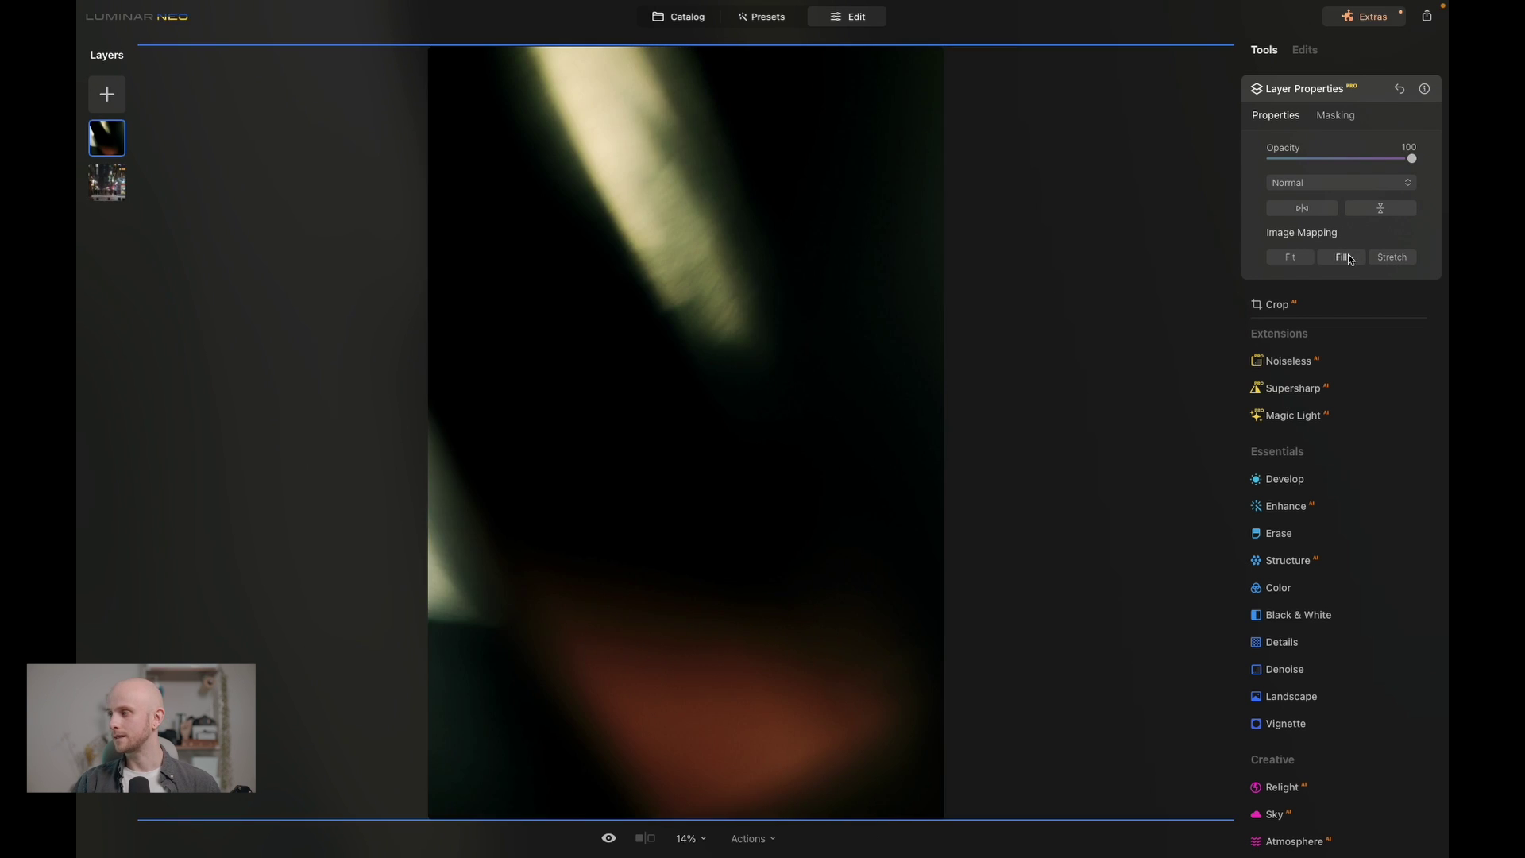
pyautogui.click(1379, 260)
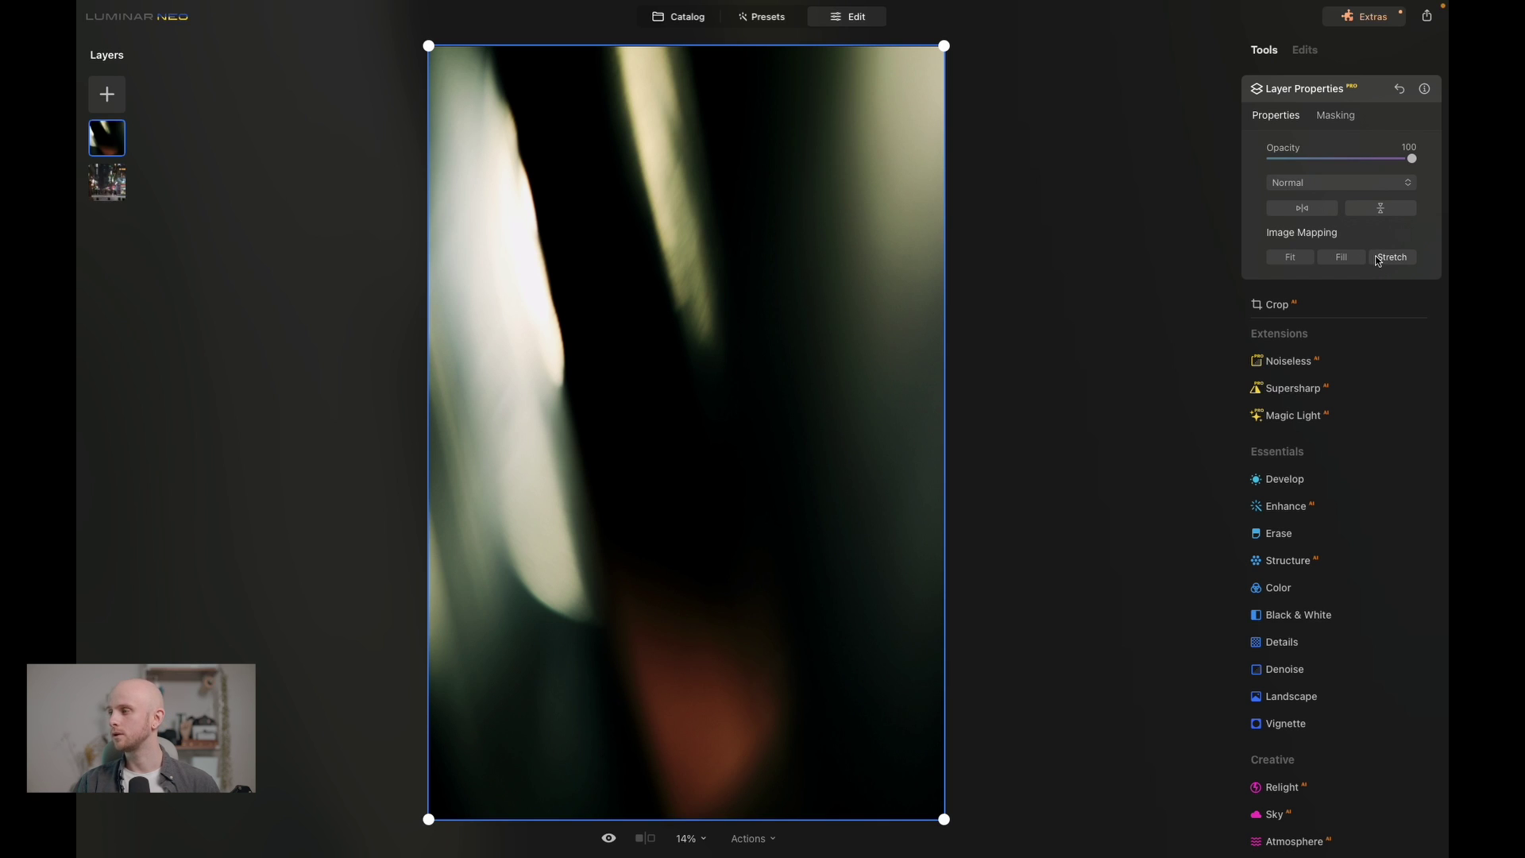
pyautogui.click(1342, 257)
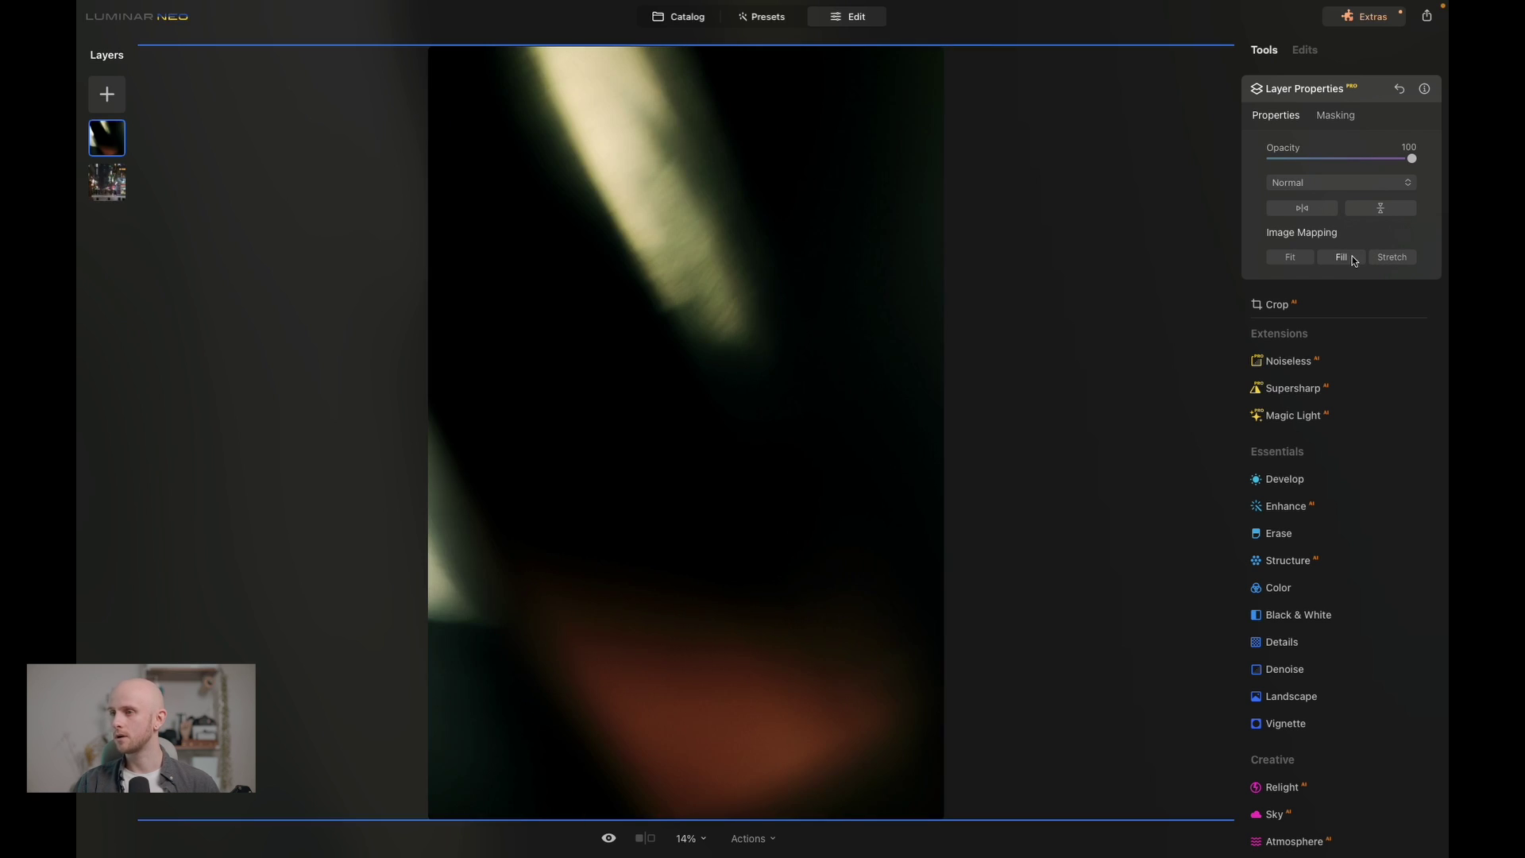
pyautogui.click(1403, 258)
# Step: Test horizontal and vertical flips, returning the overlay to its original orientation
pyautogui.click(1304, 208)
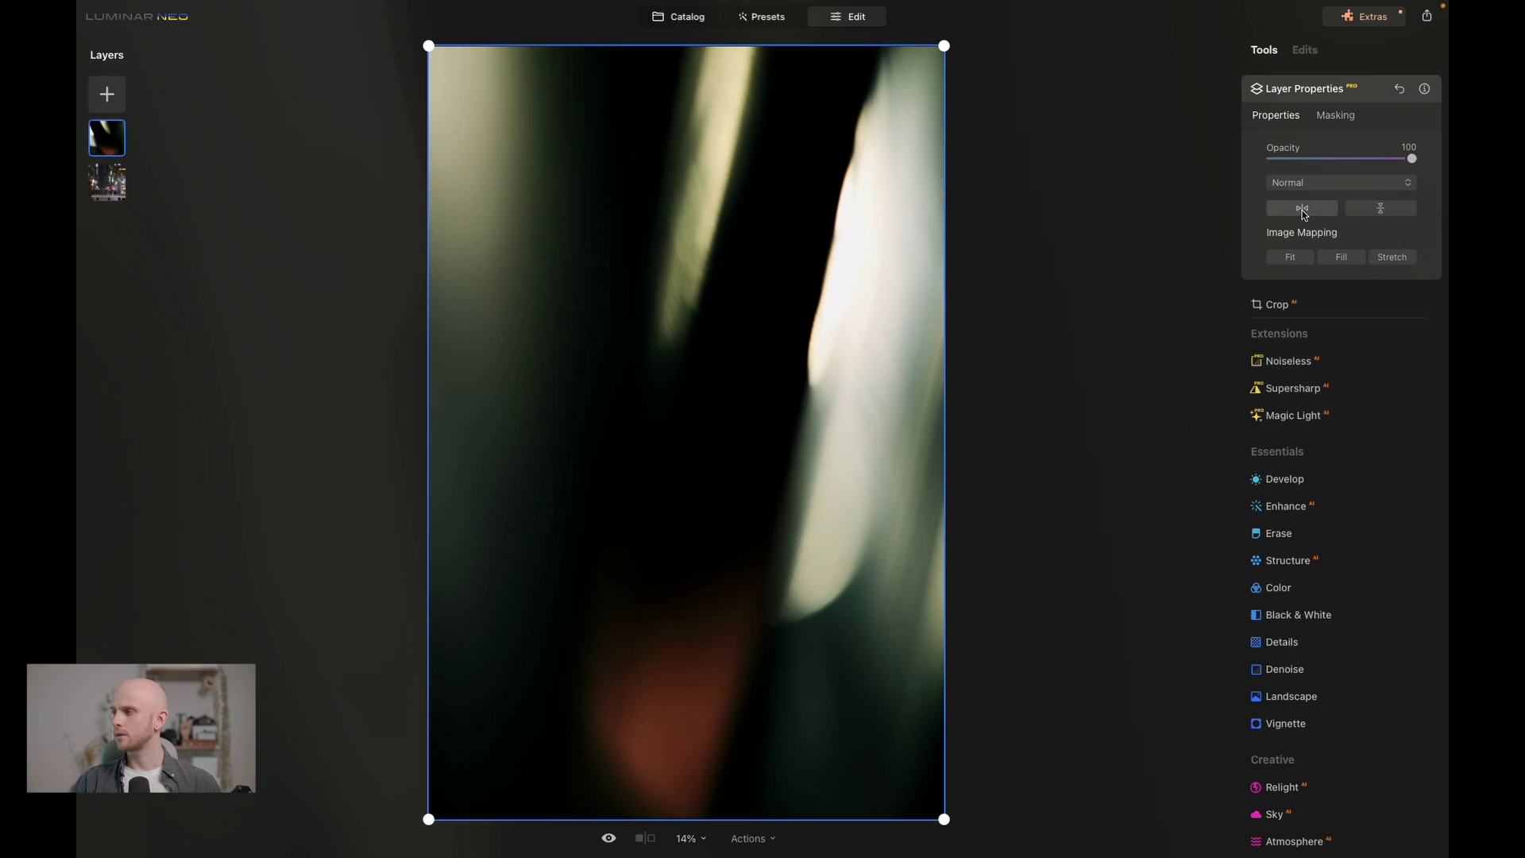
pyautogui.click(1383, 208)
pyautogui.click(1315, 211)
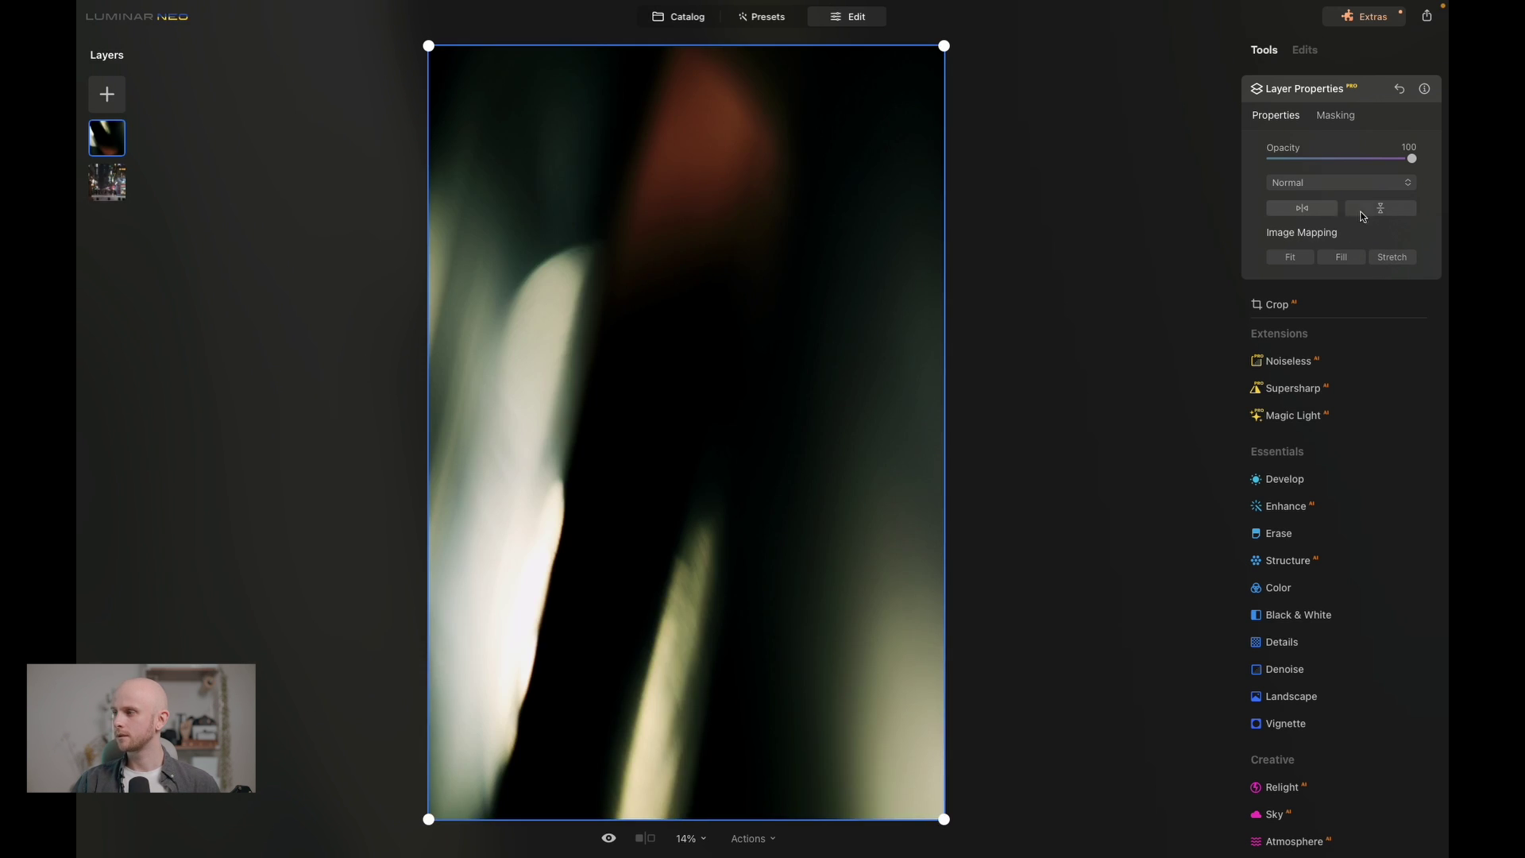
pyautogui.click(1379, 211)
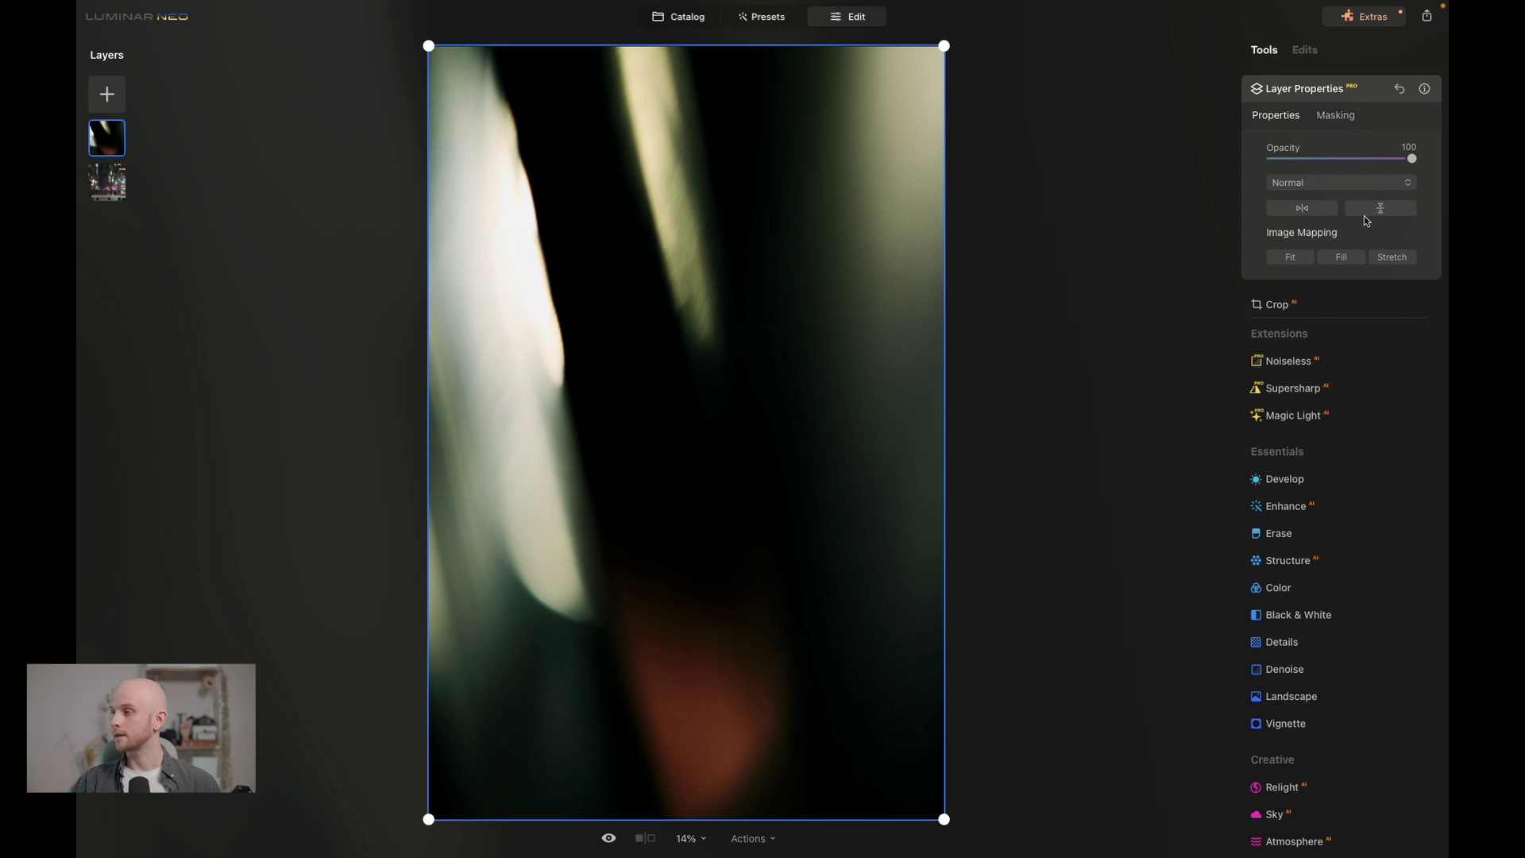
# Step: Lower the overlay's opacity to 51 to preview the street beneath
pyautogui.click(1334, 186)
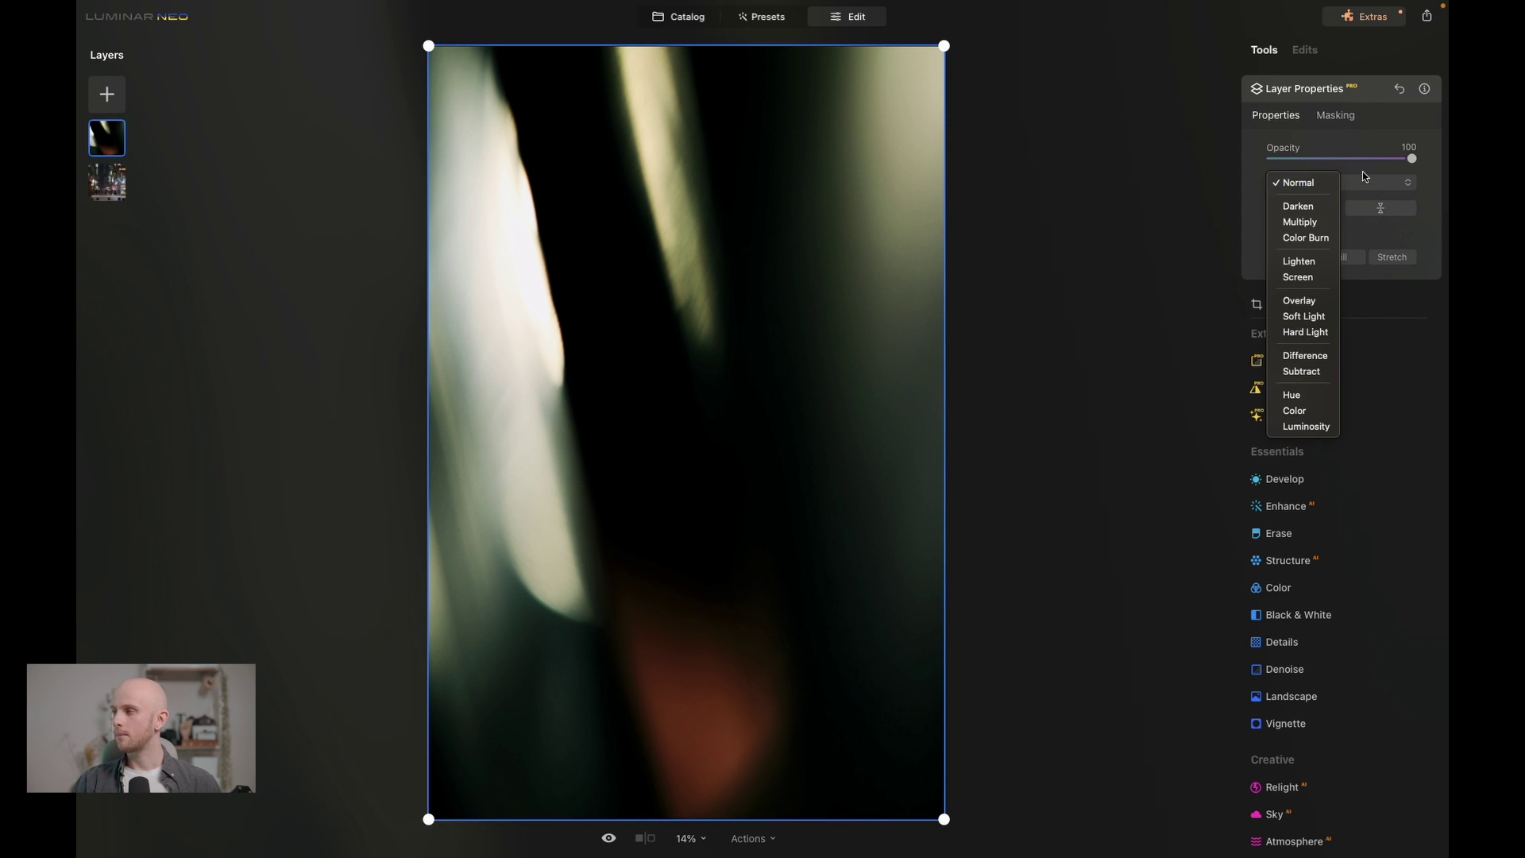
pyautogui.click(1365, 177)
pyautogui.moveTo(1413, 159); pyautogui.dragTo(1348, 169)
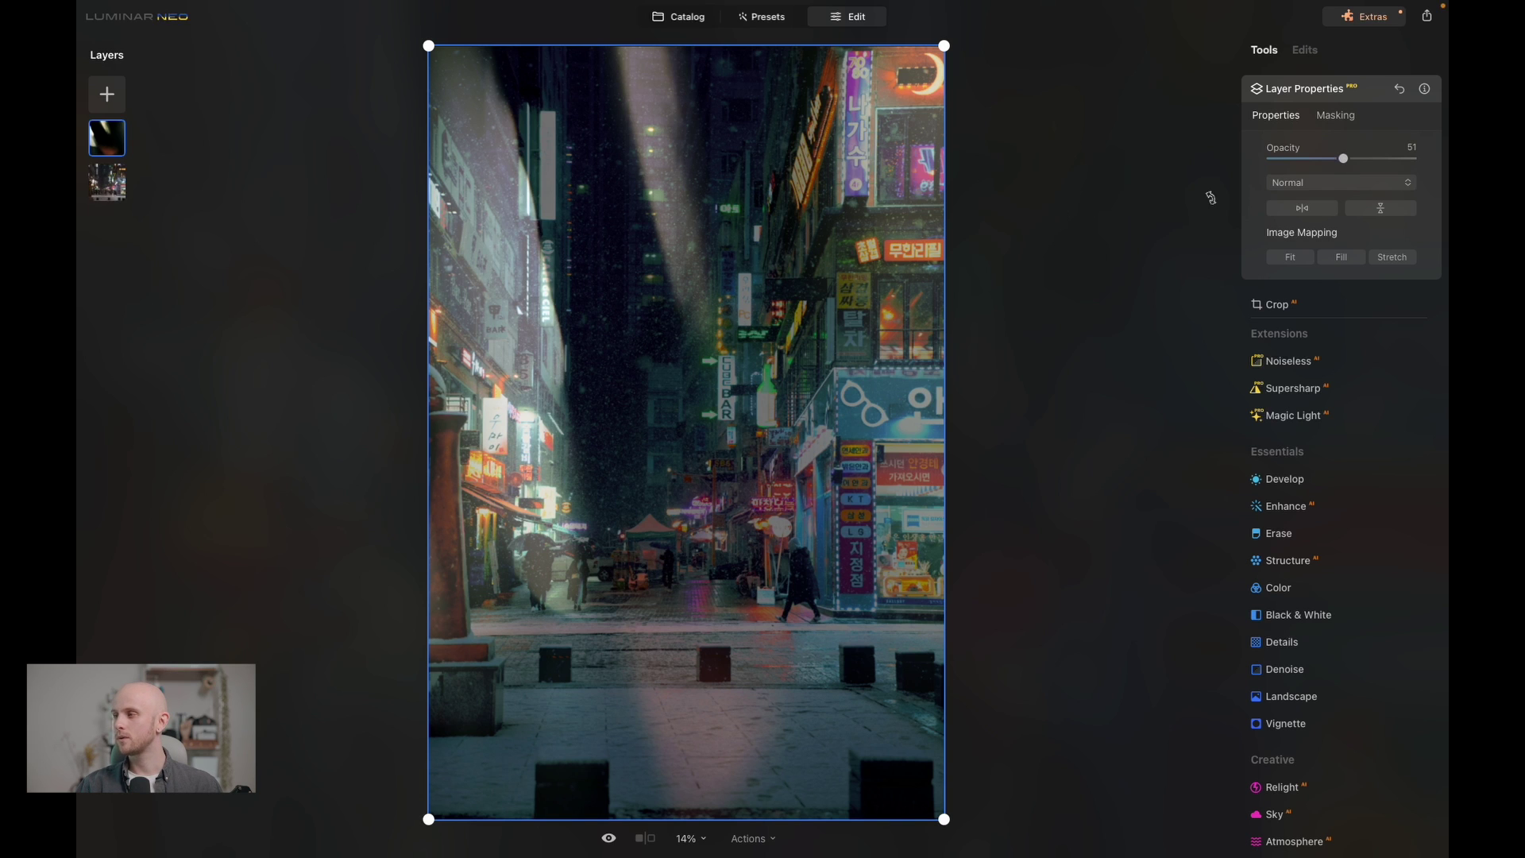
# Step: Set the overlay to Screen blend at 100 opacity, compare Lighten, and settle on Screen
pyautogui.click(1275, 187)
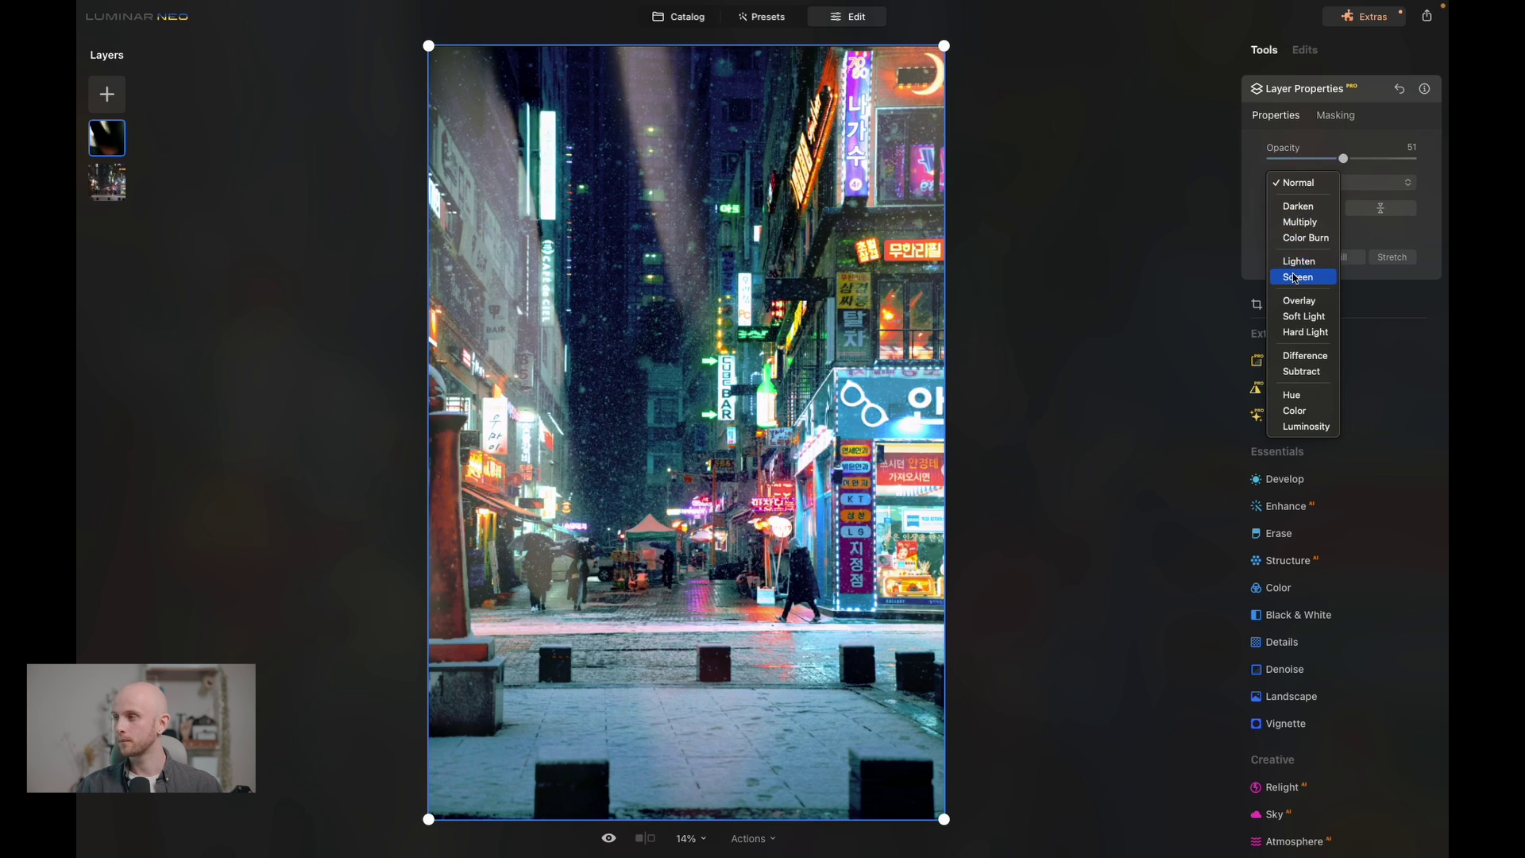
pyautogui.click(1298, 277)
pyautogui.moveTo(1343, 159); pyautogui.dragTo(1418, 161)
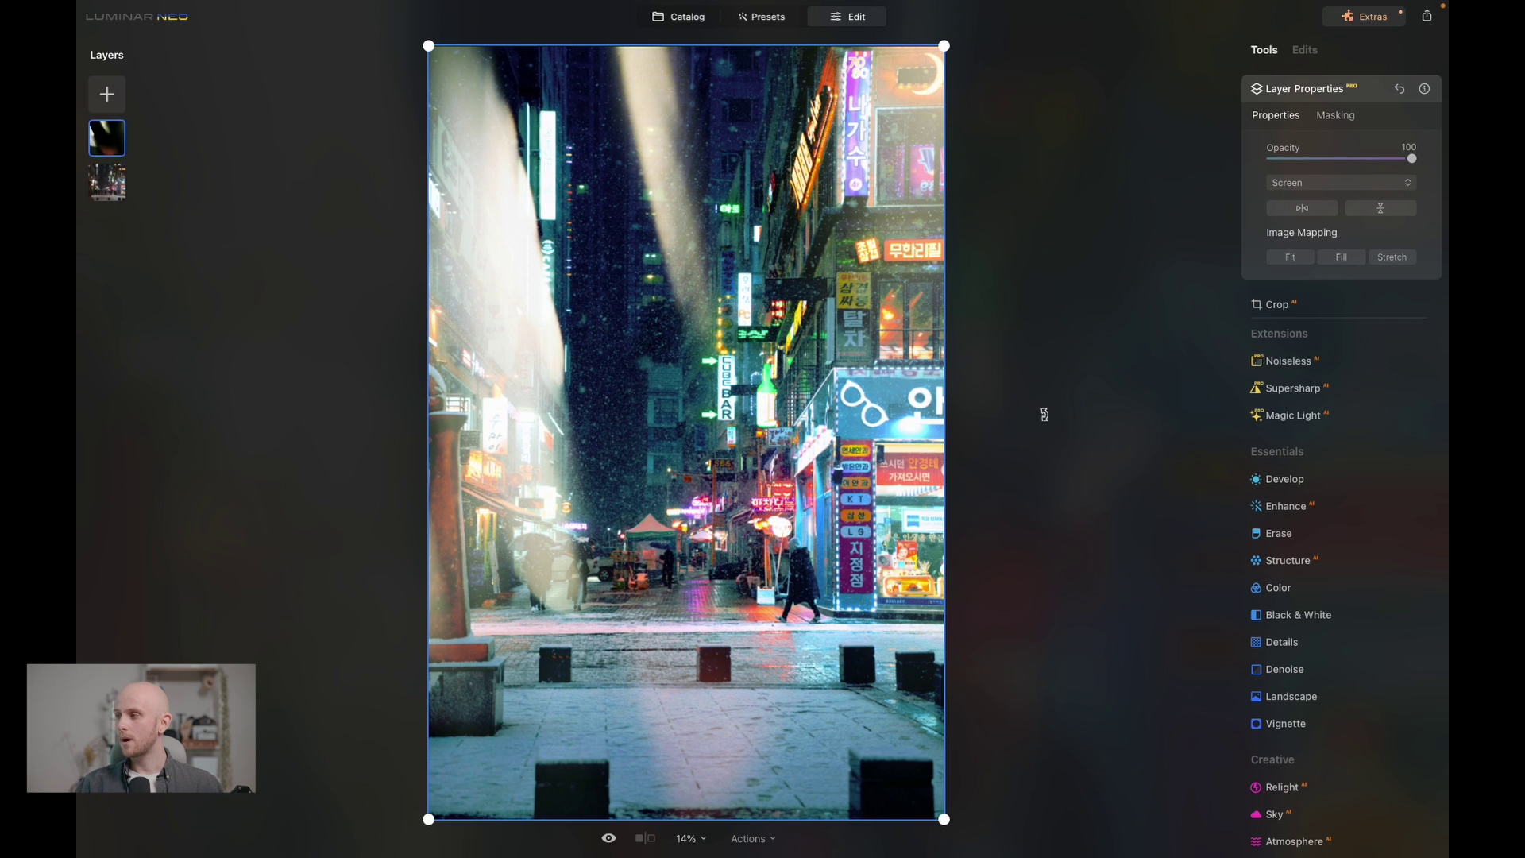
pyautogui.click(1282, 186)
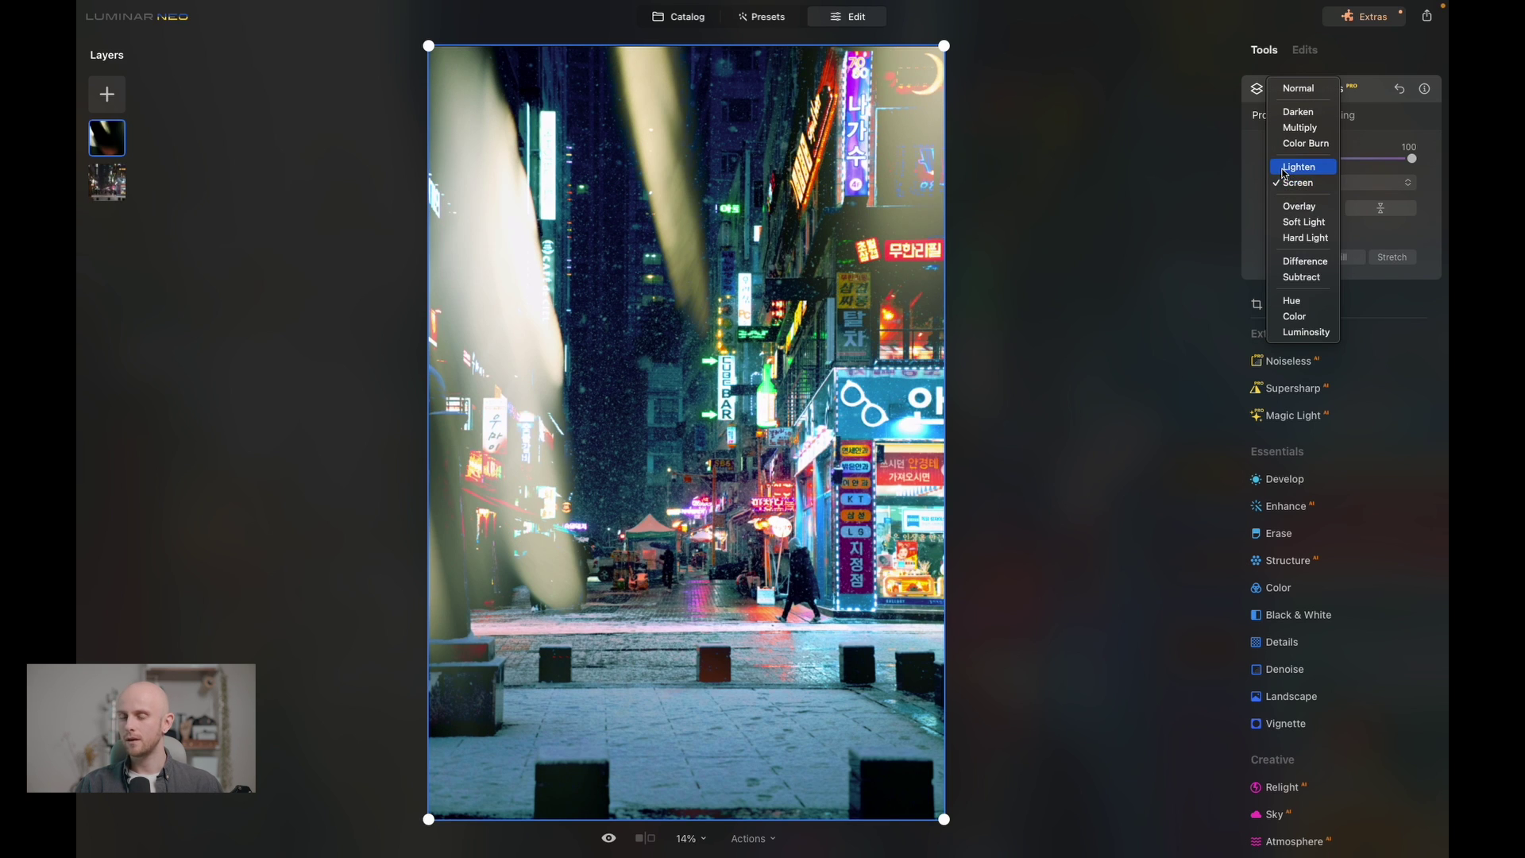
pyautogui.click(1283, 168)
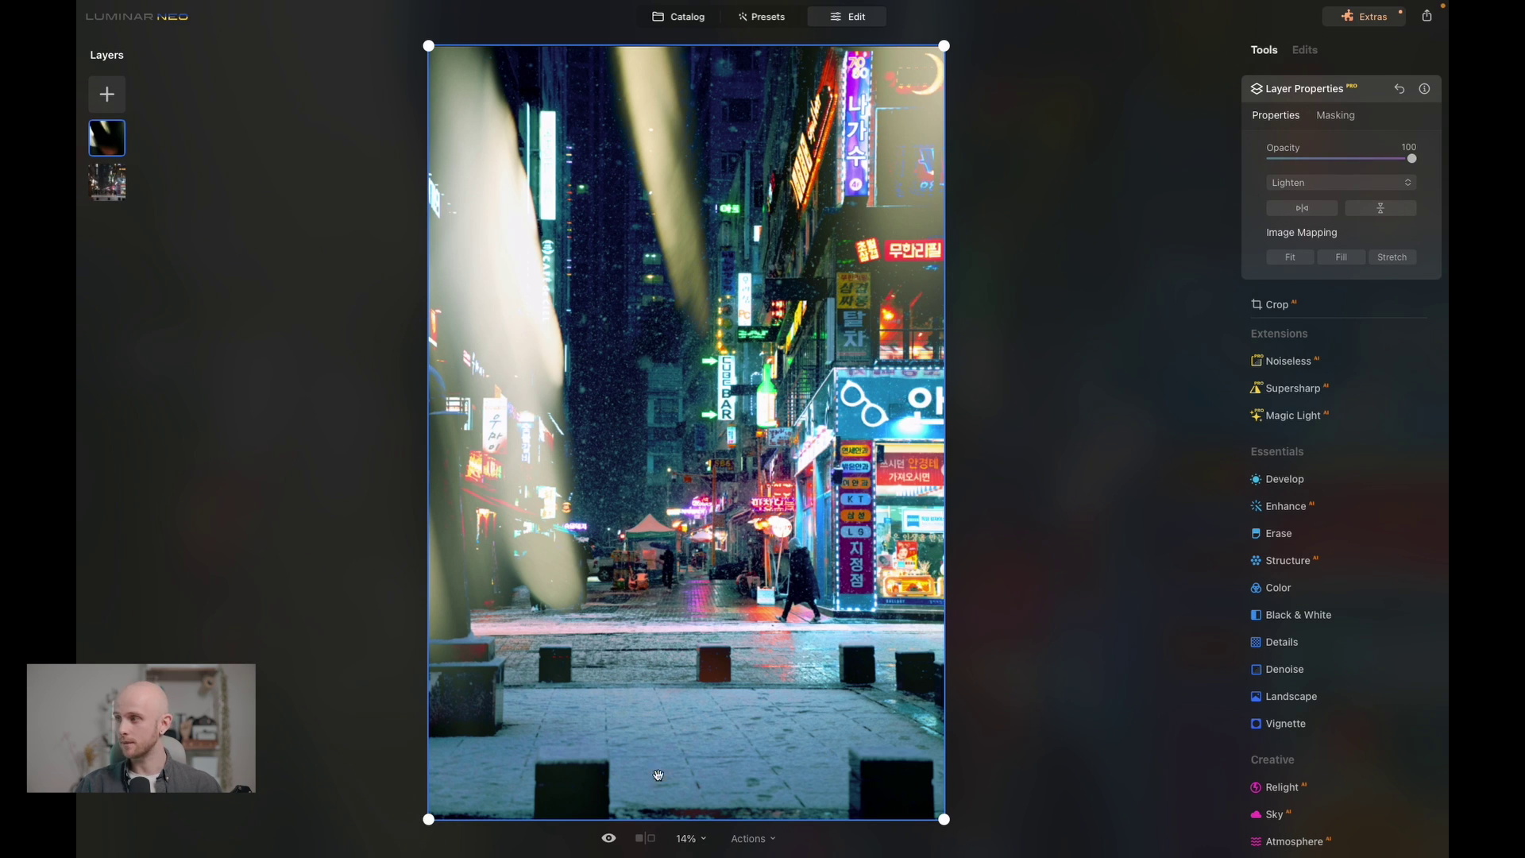
pyautogui.click(1353, 188)
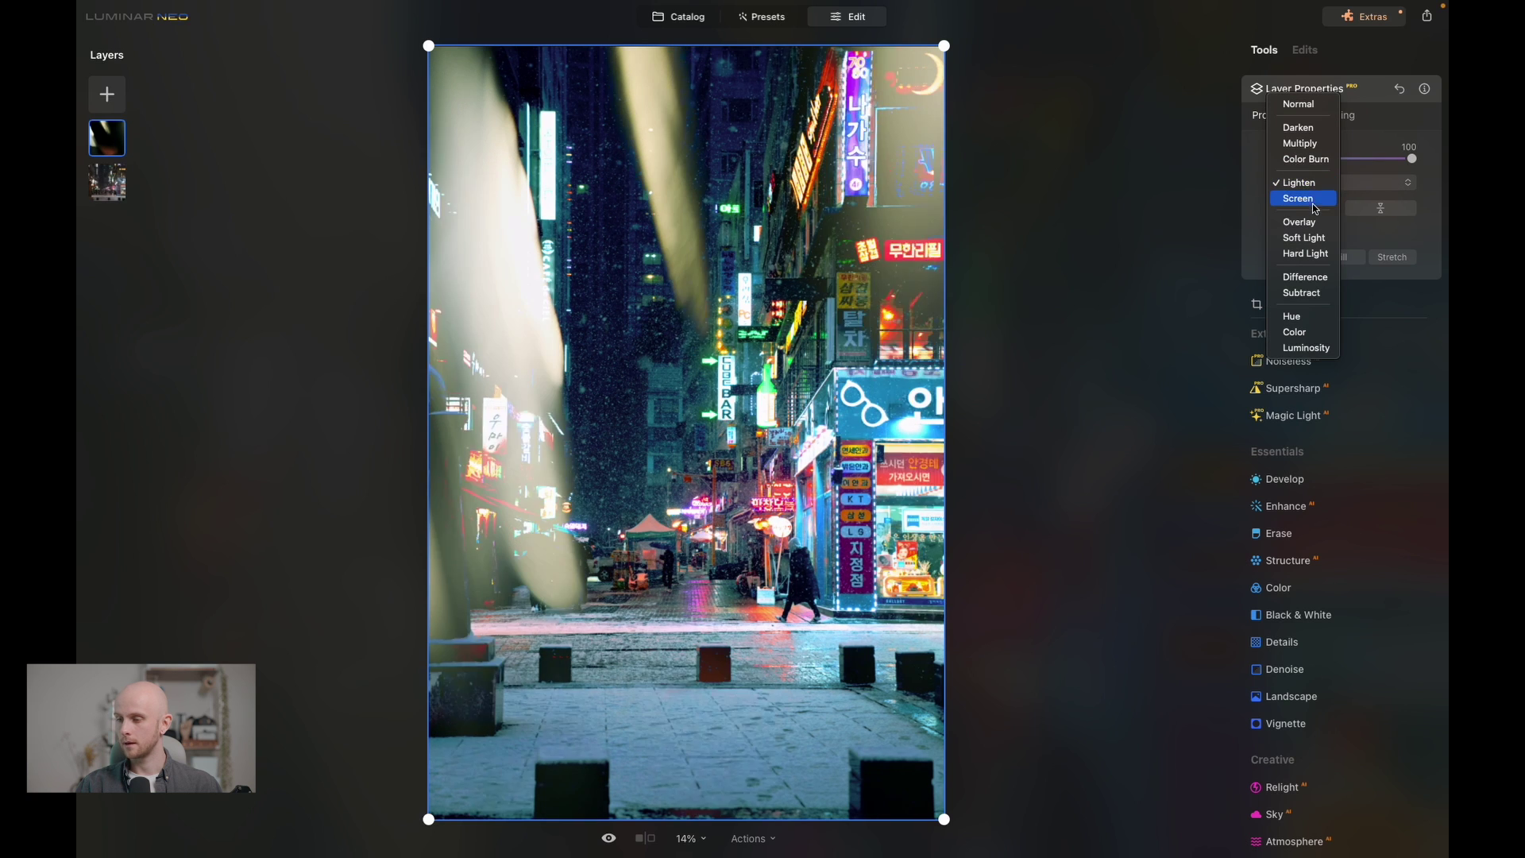
pyautogui.click(1302, 197)
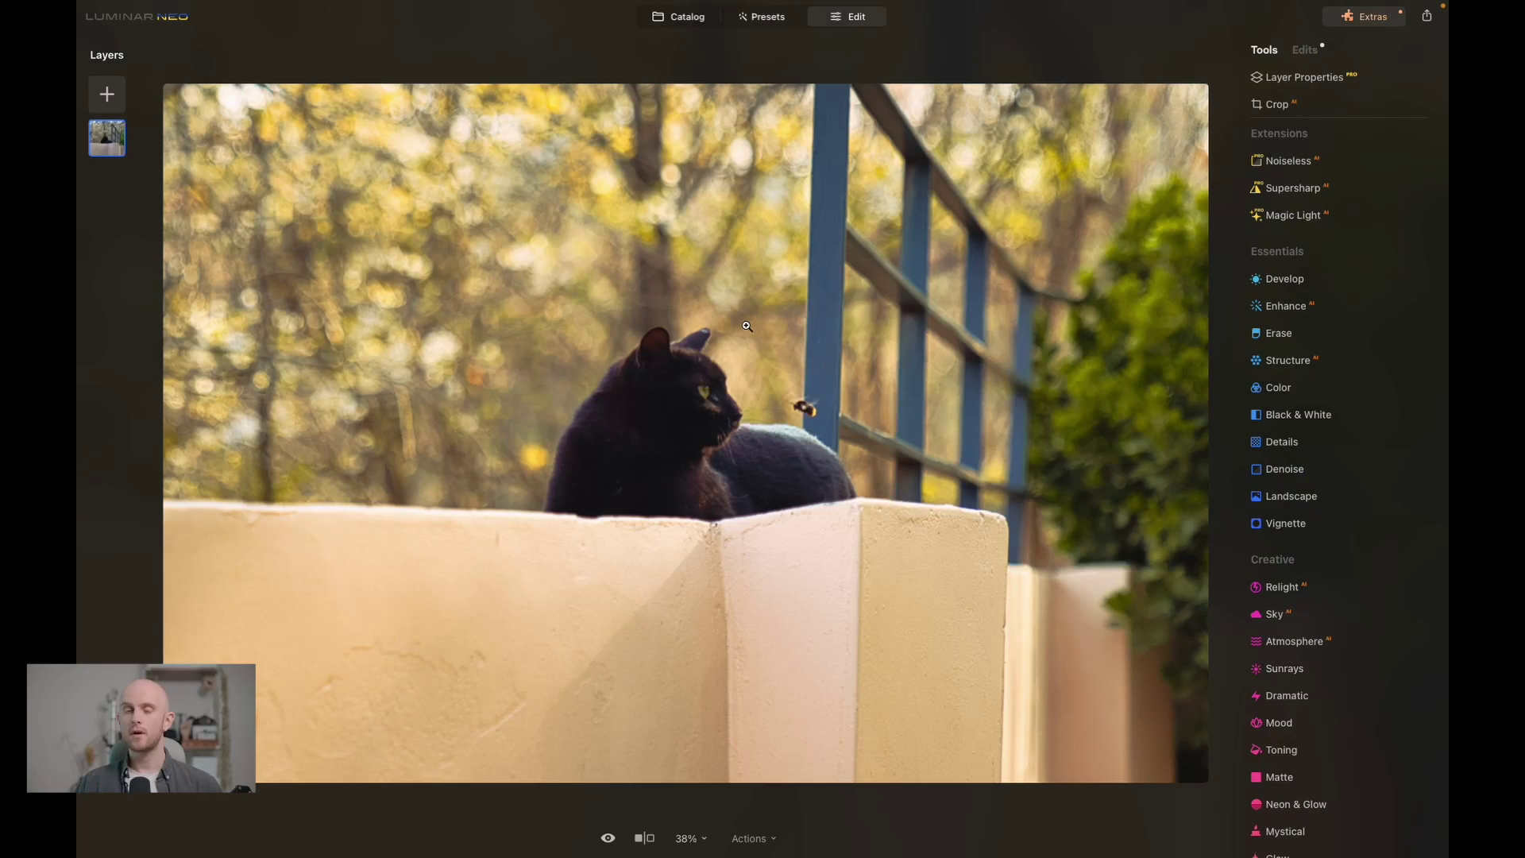
# Step: Zoom in on the cat's face and back out, then browse images to add as a layer
pyautogui.click(731, 386)
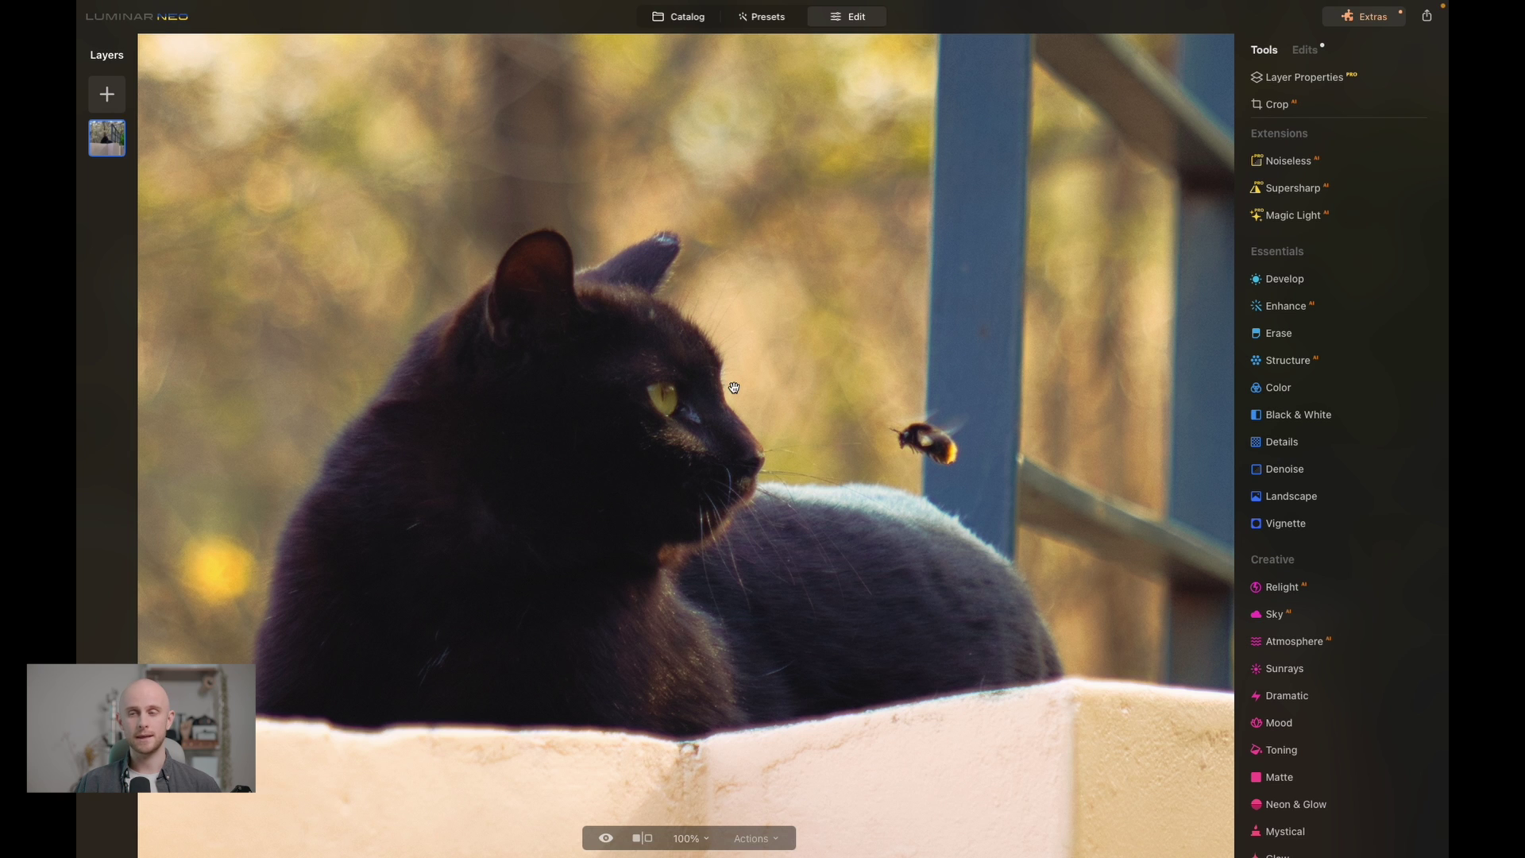
pyautogui.click(734, 387)
pyautogui.click(110, 105)
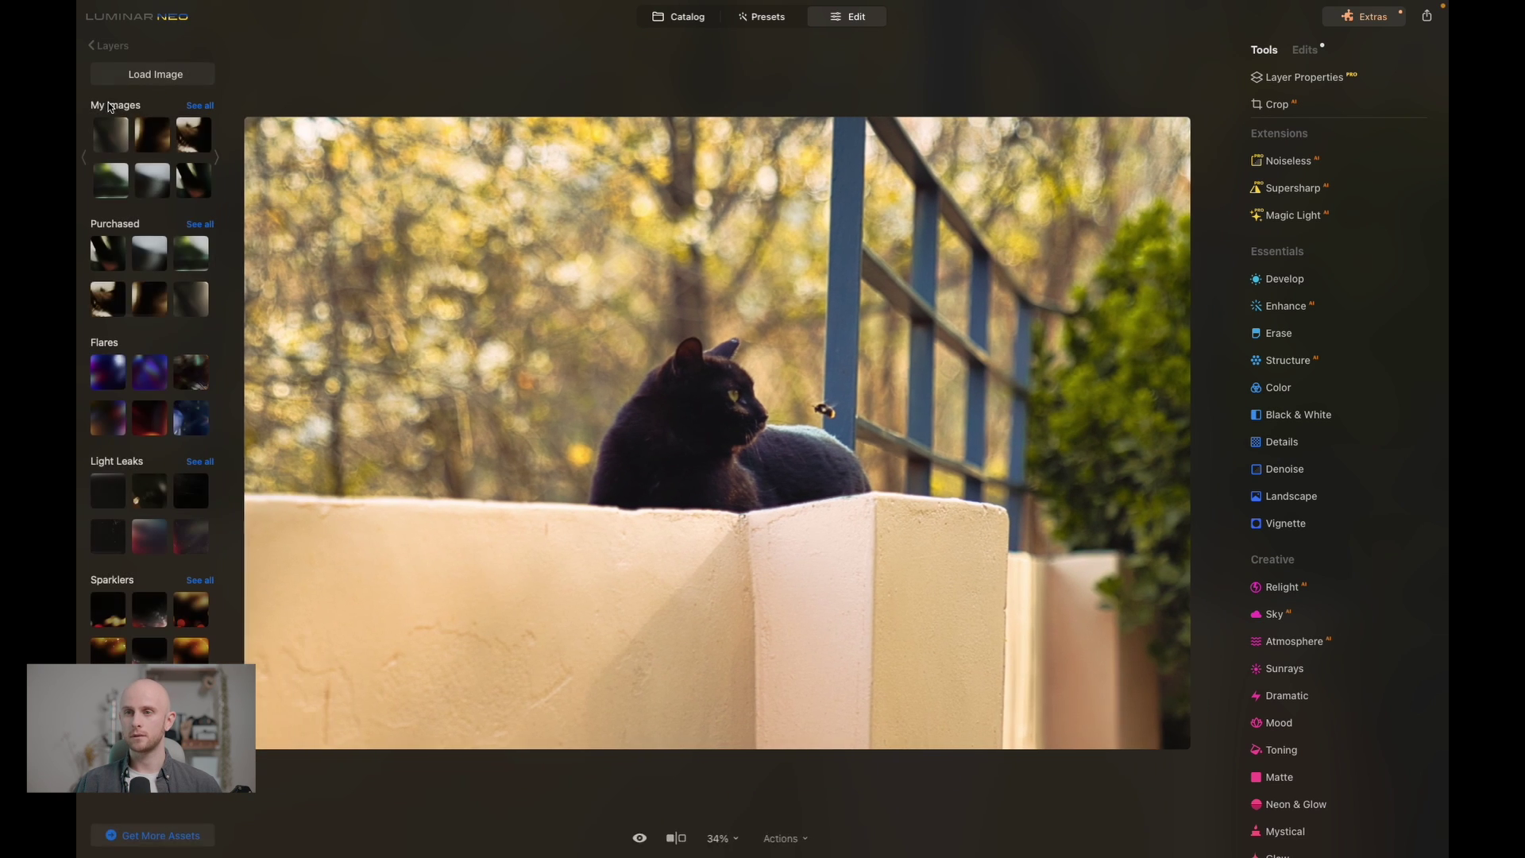
# Step: Add the green light overlay as a layer and blend it in Screen mode at 84 opacity
pyautogui.click(200, 256)
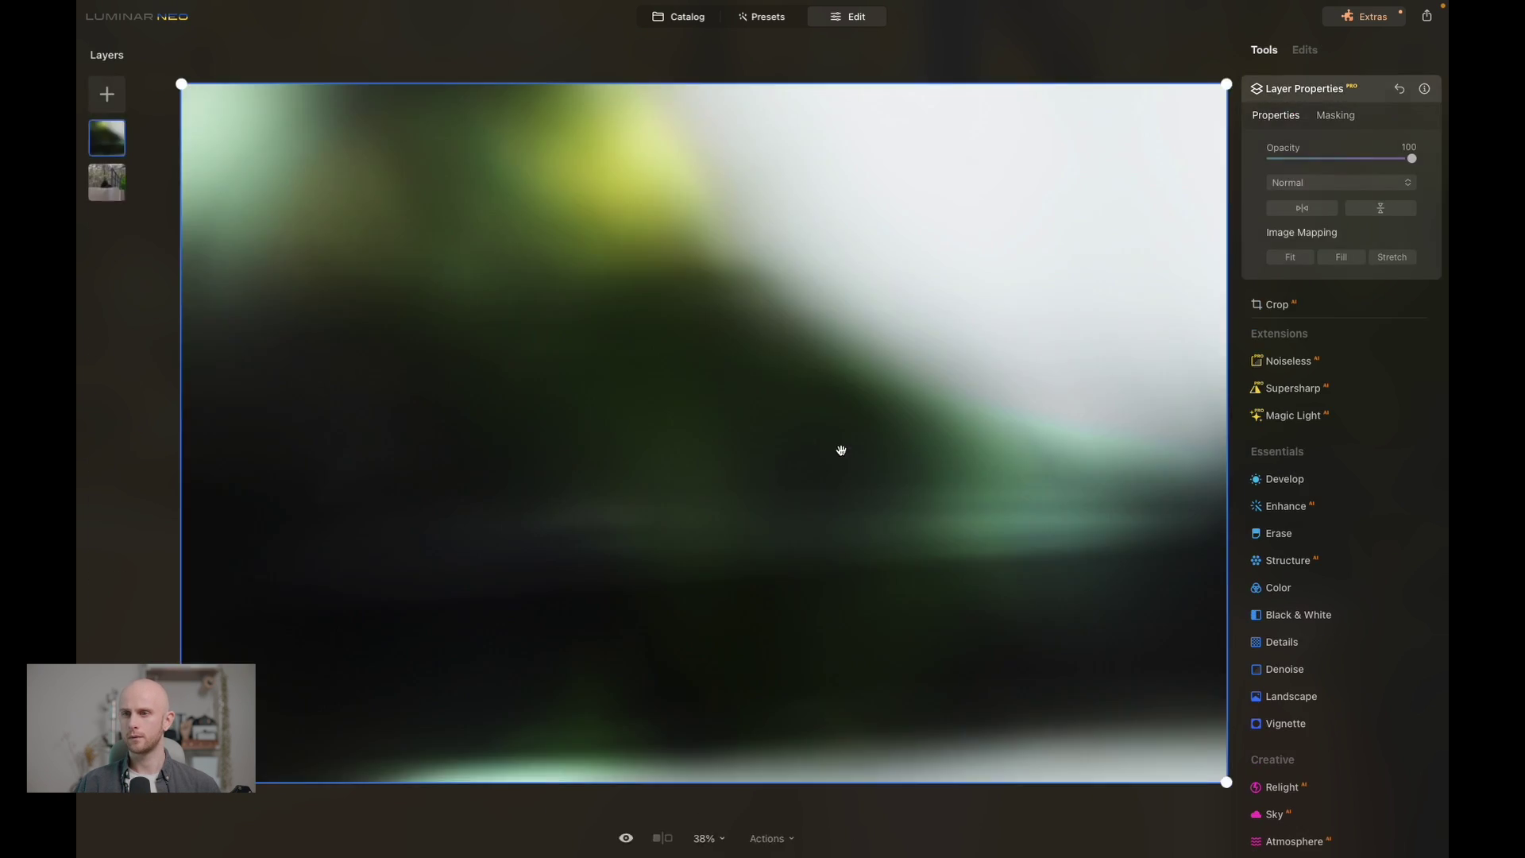
pyautogui.click(1383, 187)
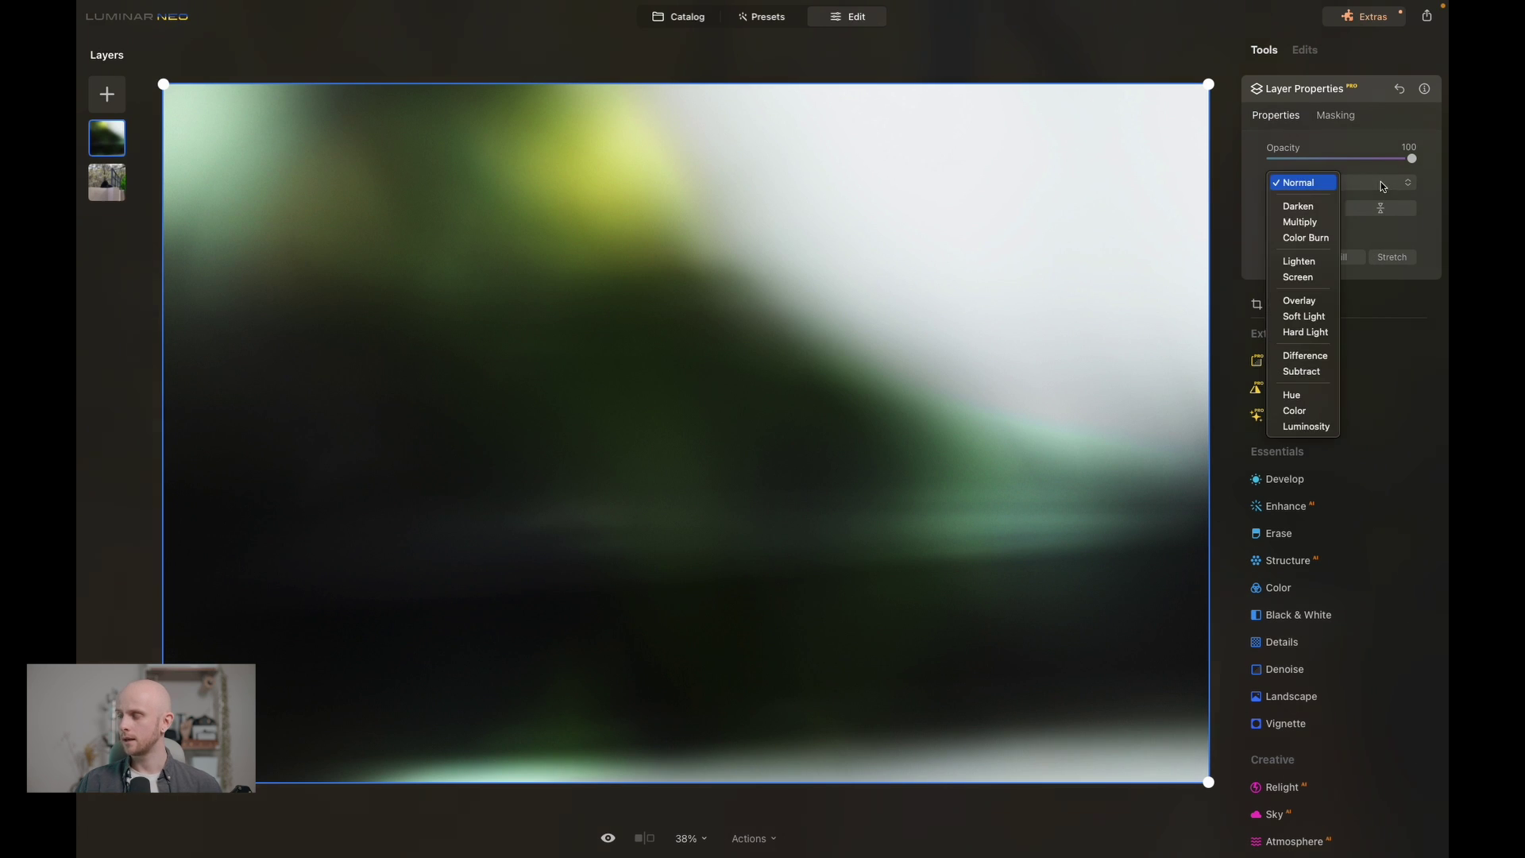
pyautogui.click(1316, 278)
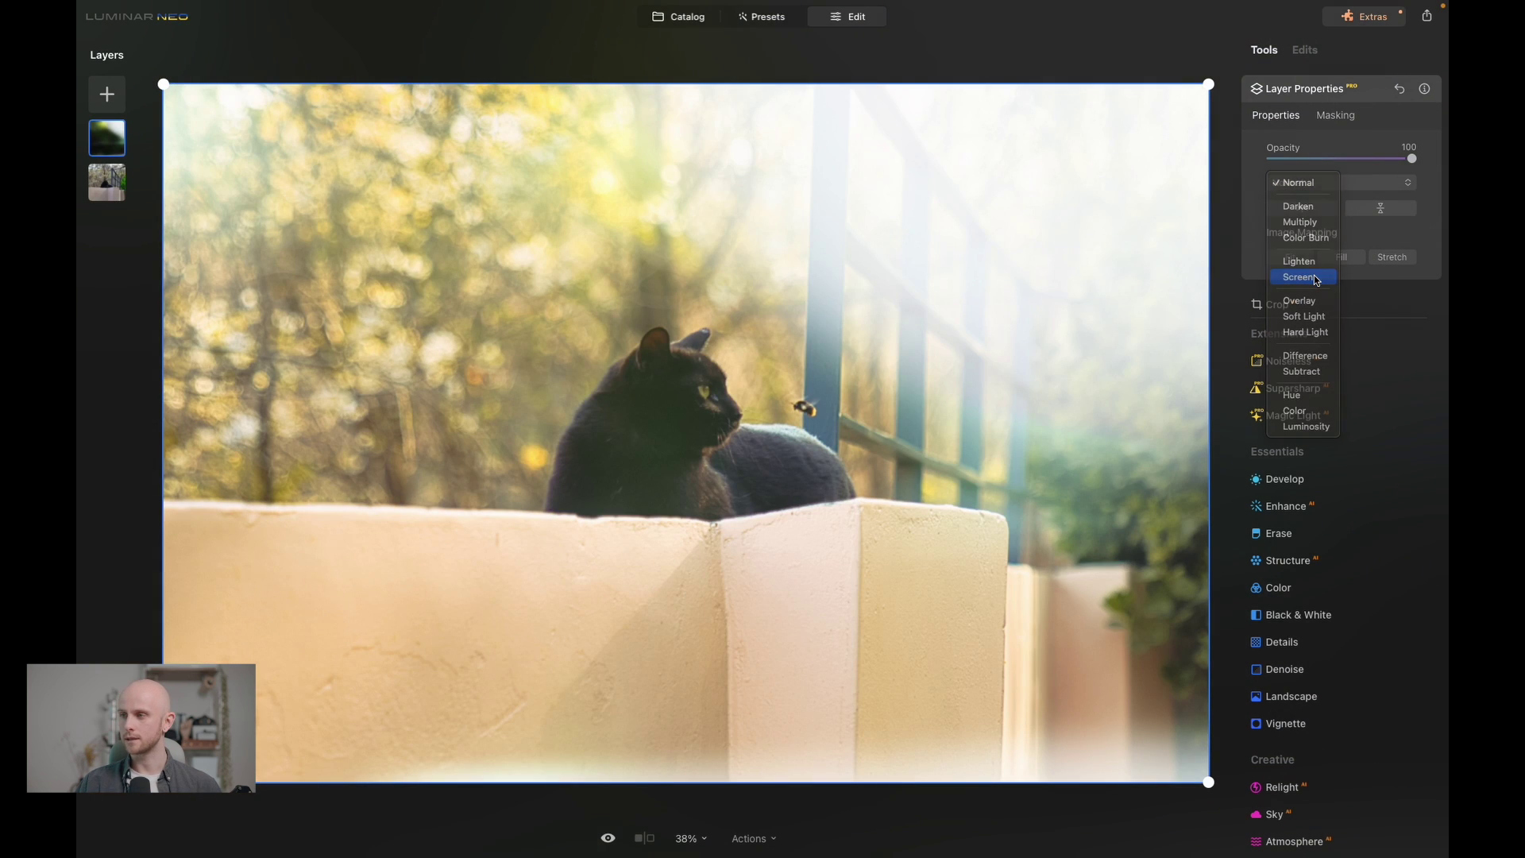
pyautogui.click(1392, 159)
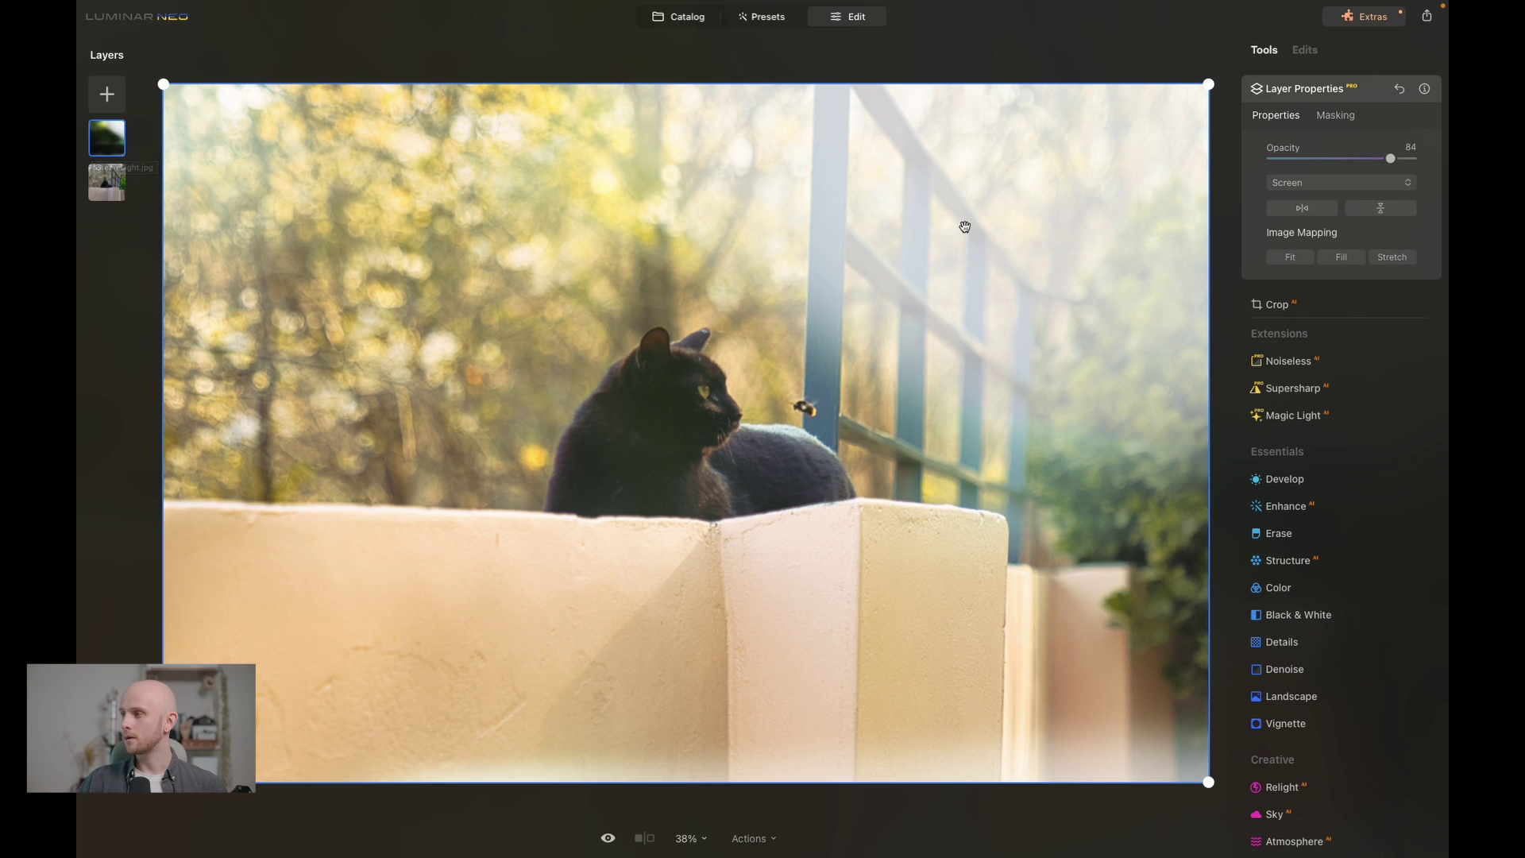
# Step: In Develop, set the overlay's Temperature to 68, Tint to 51 and Saturation to 35
pyautogui.click(1336, 479)
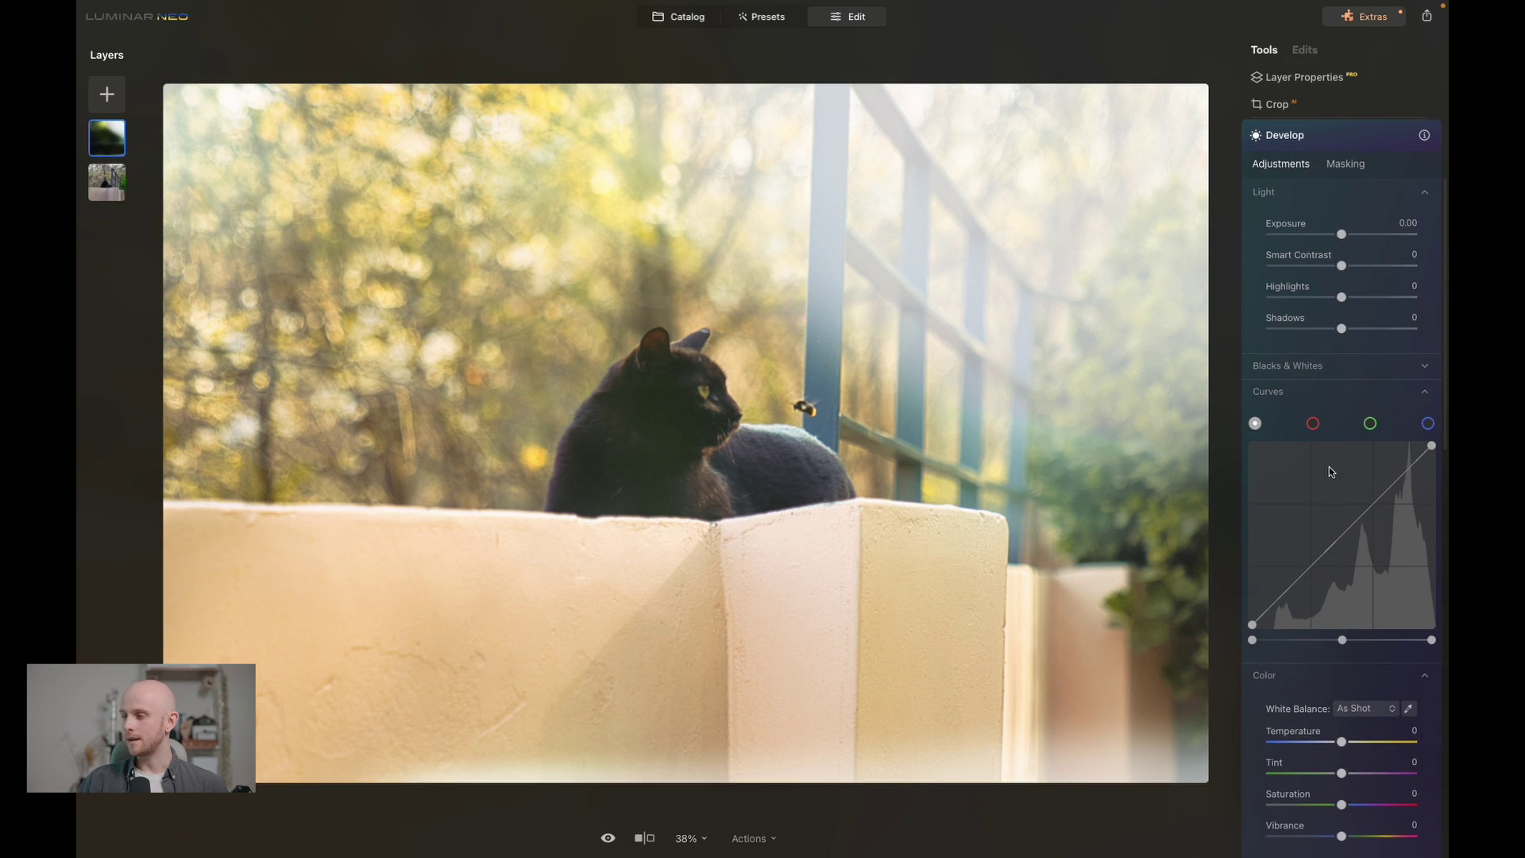
pyautogui.scroll(-2, 1378, 483)
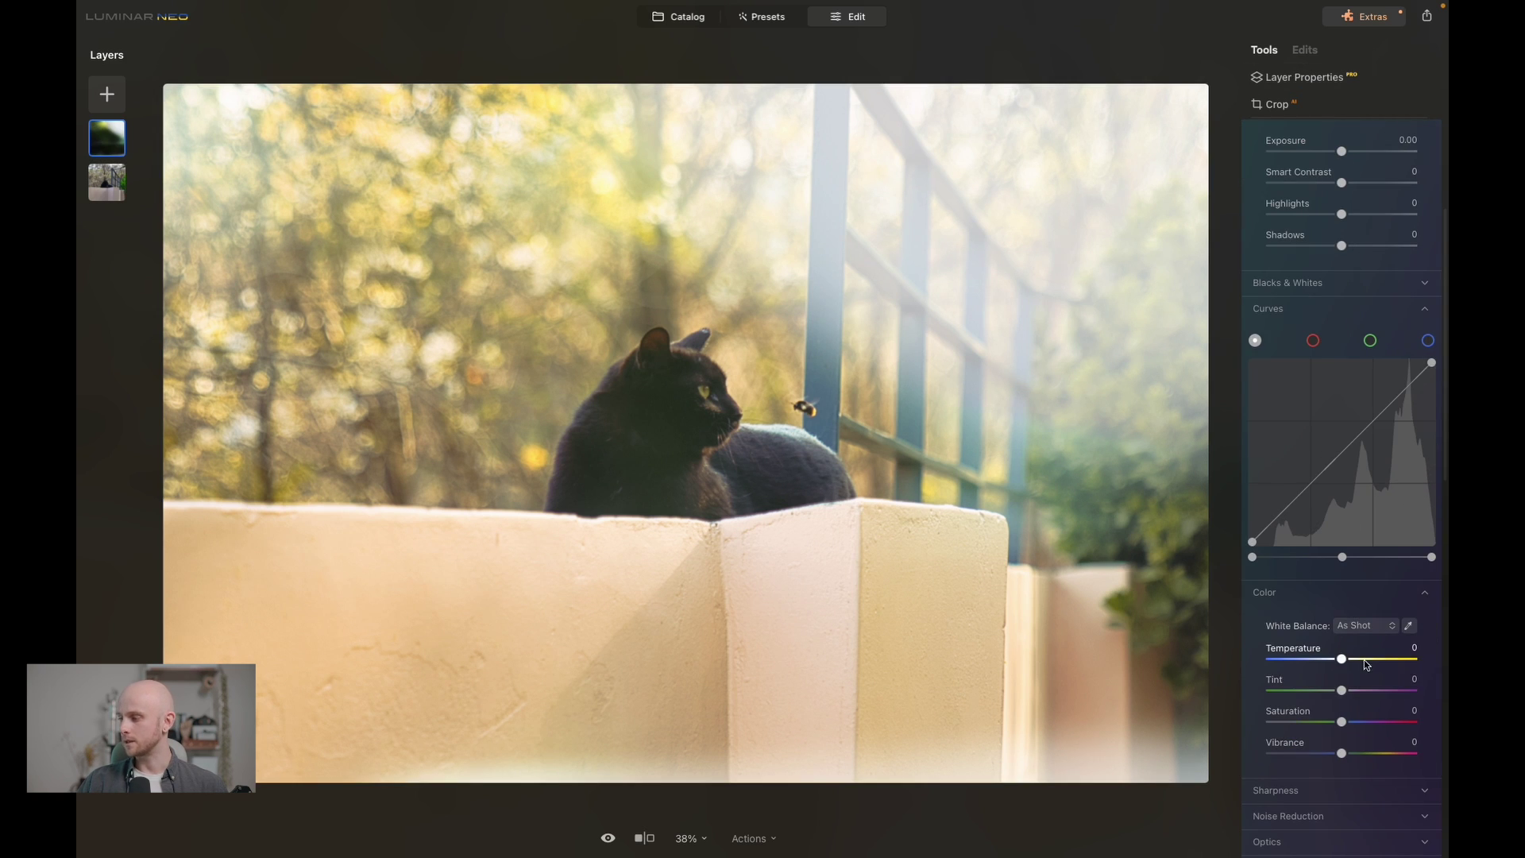
pyautogui.moveTo(1365, 660); pyautogui.dragTo(1379, 689)
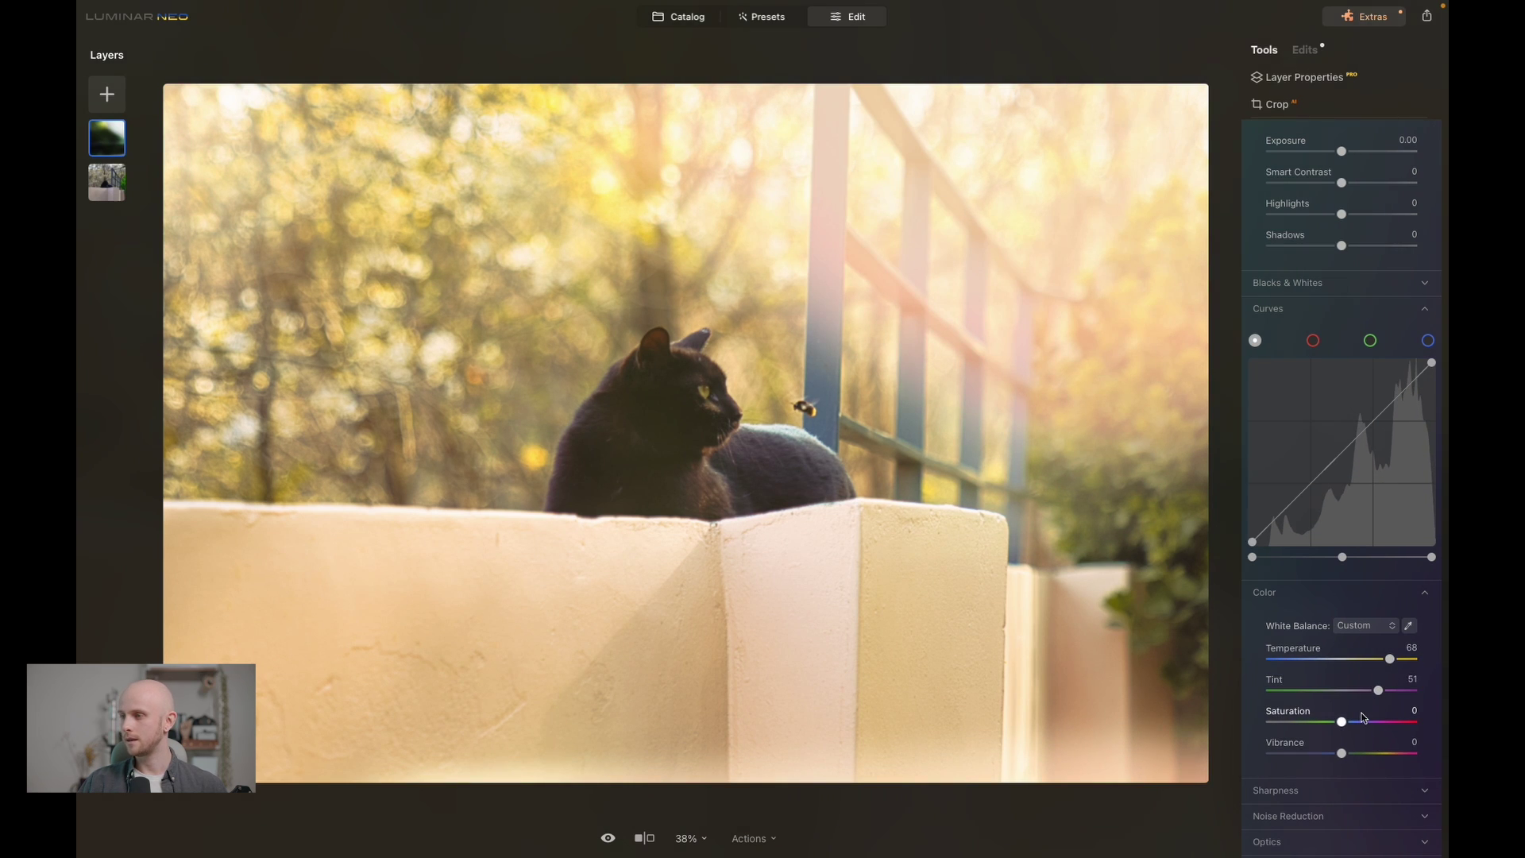
pyautogui.click(1366, 721)
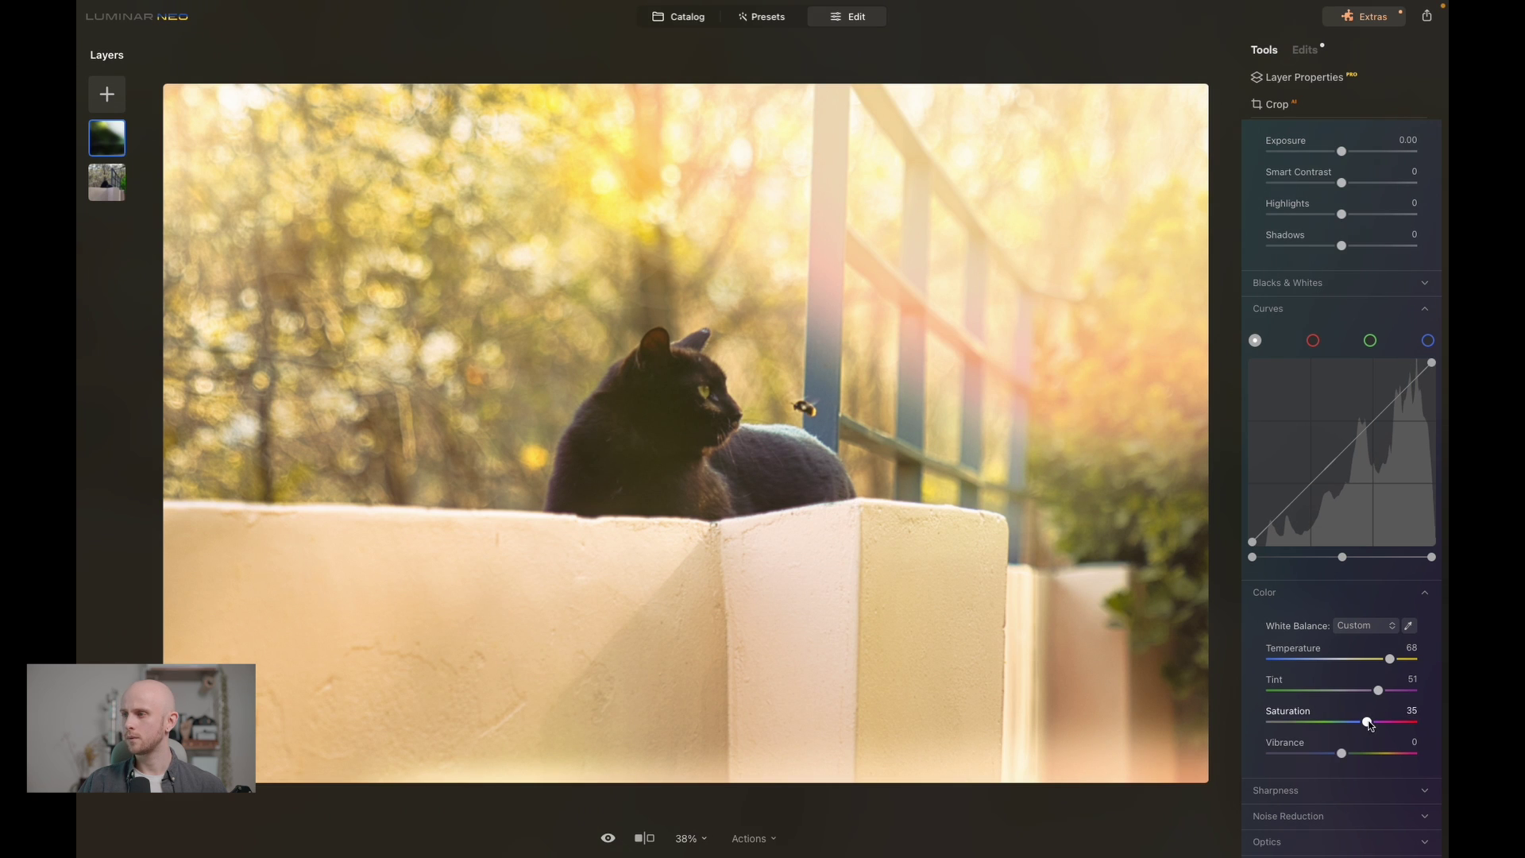
pyautogui.scroll(3, 1364, 279)
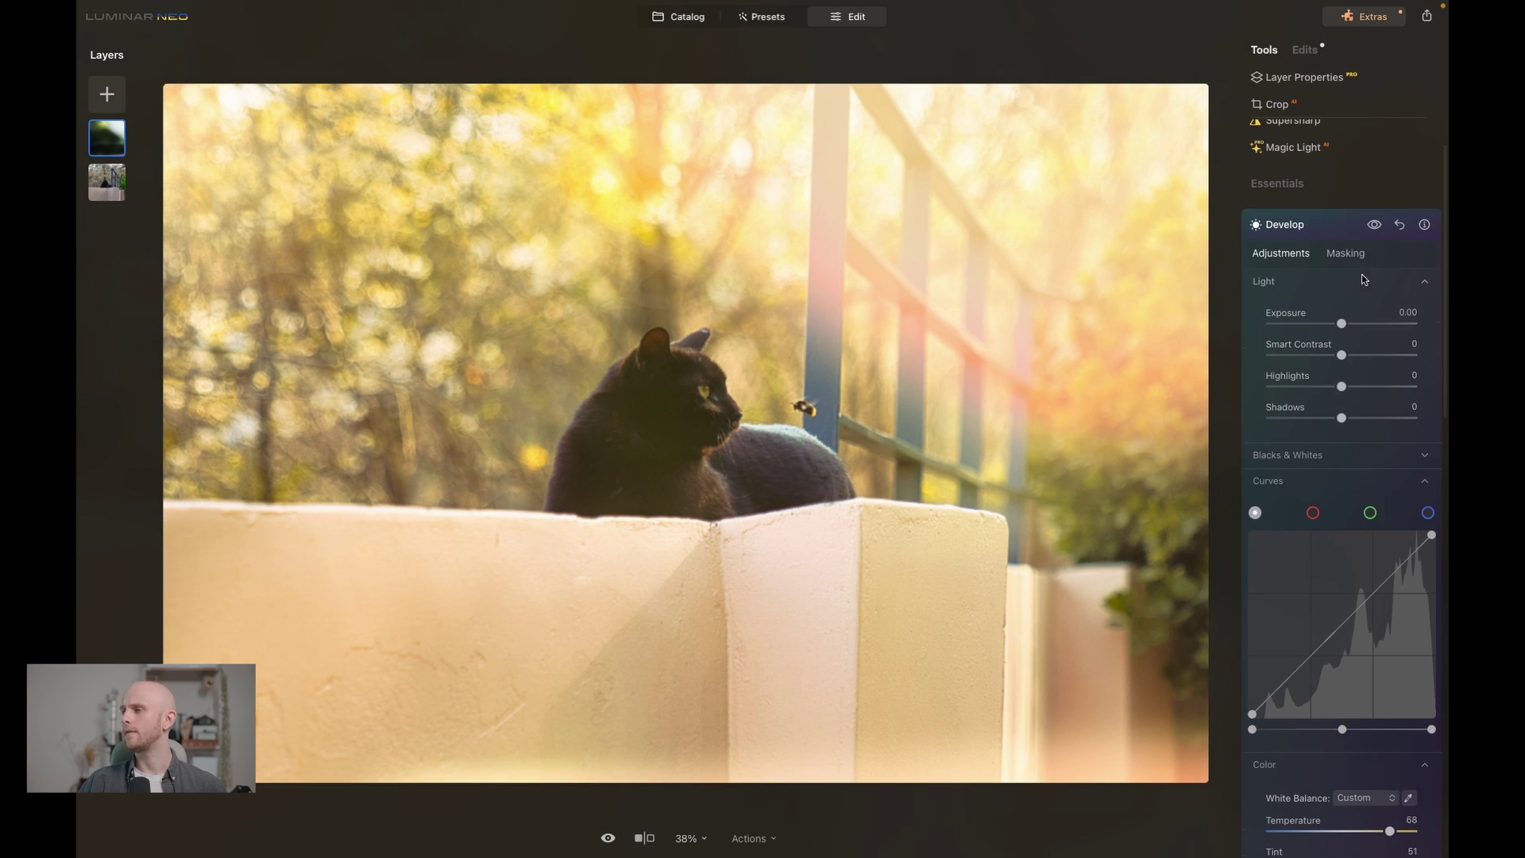
pyautogui.click(1353, 224)
# Step: In Color, set the overlay's Hue Shift to -11
pyautogui.scroll(-2, 1329, 347)
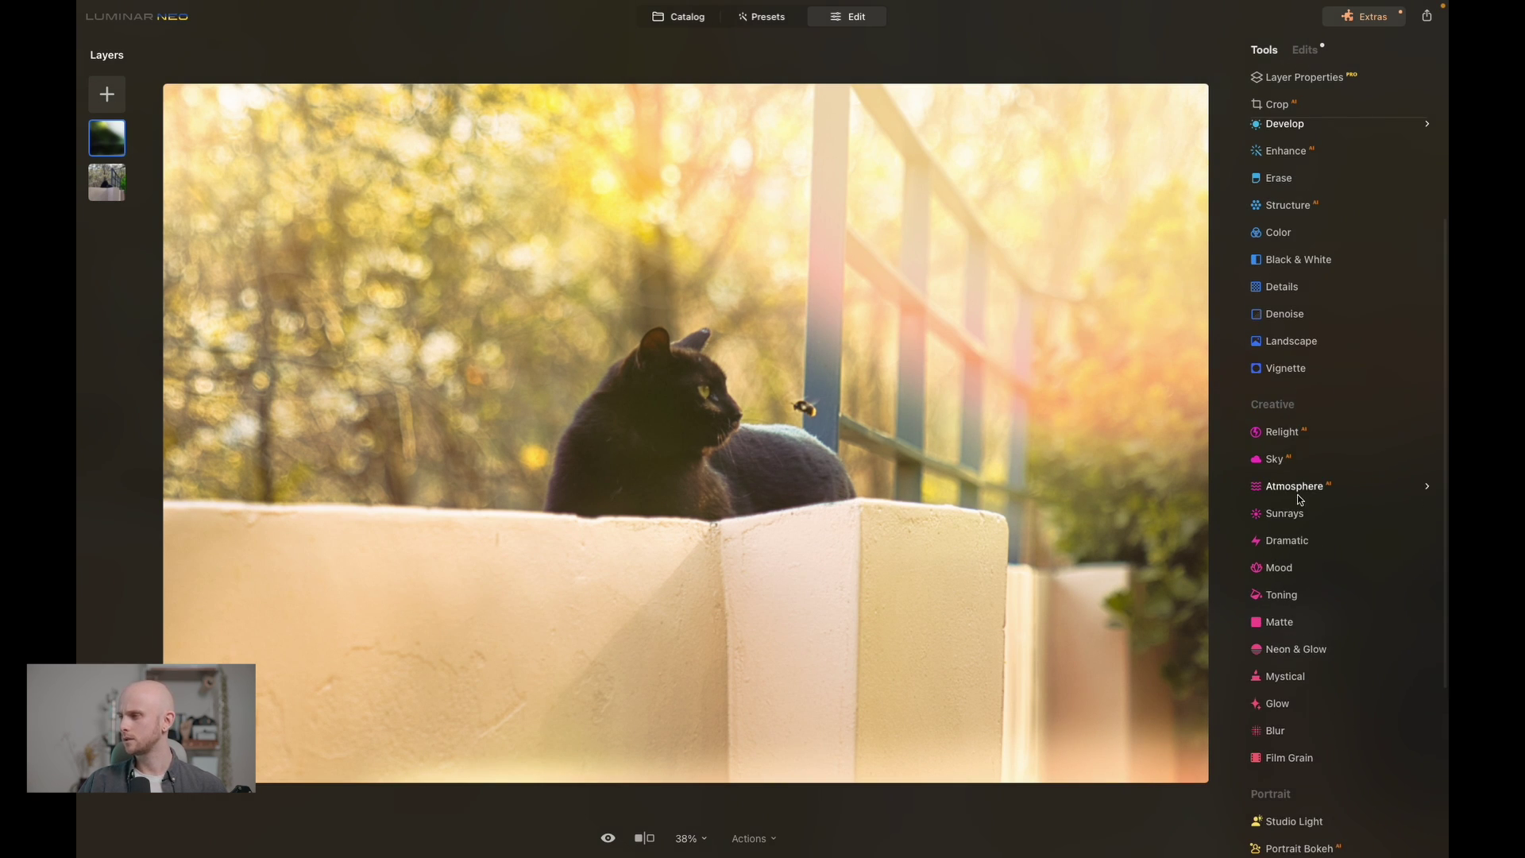
pyautogui.scroll(-1, 1298, 477)
pyautogui.click(1311, 189)
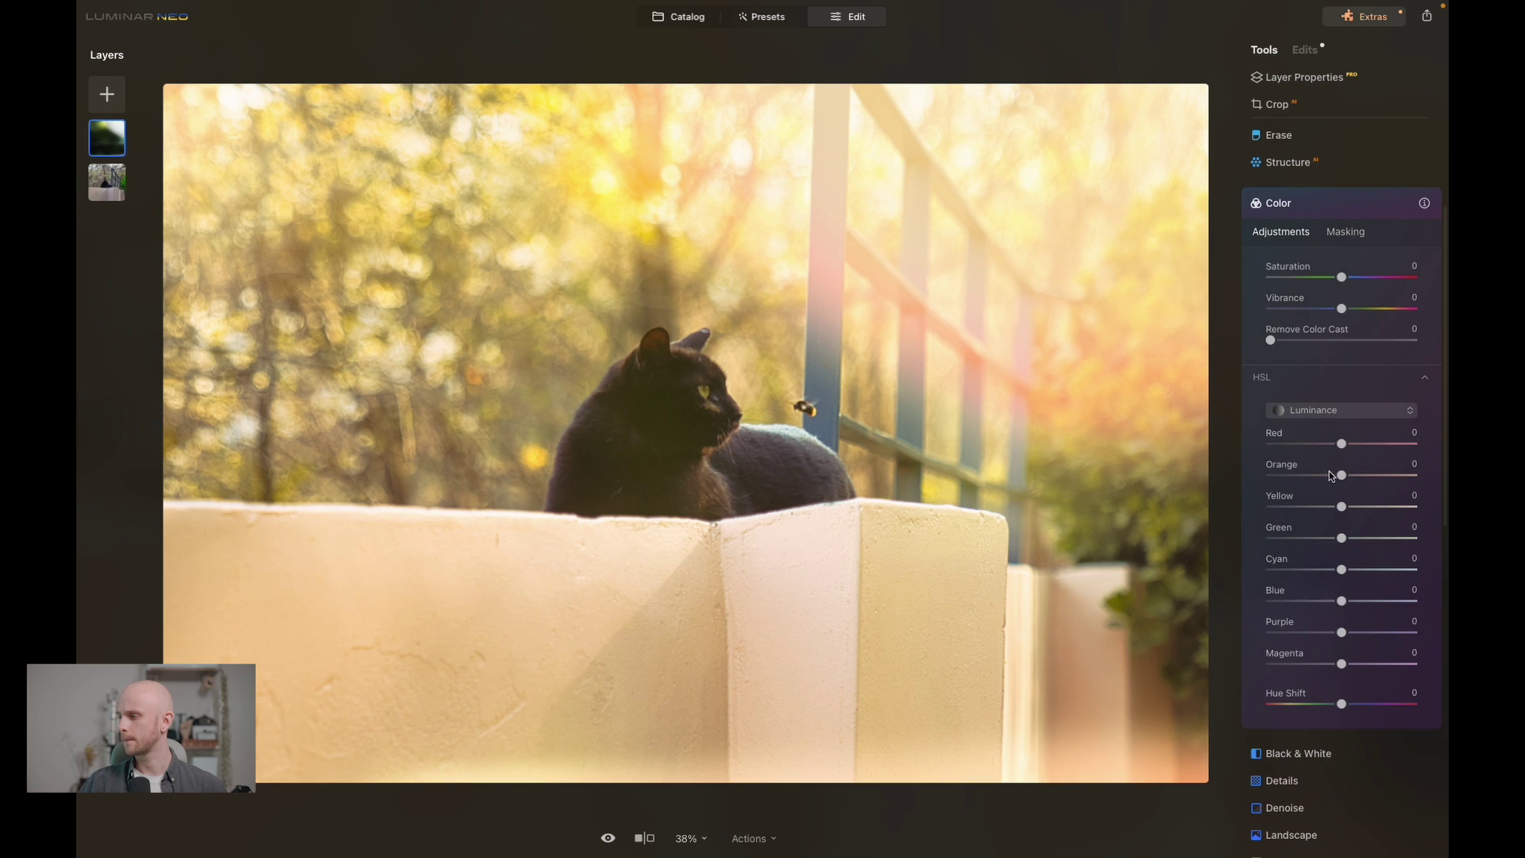
pyautogui.moveTo(1342, 707); pyautogui.dragTo(1337, 705)
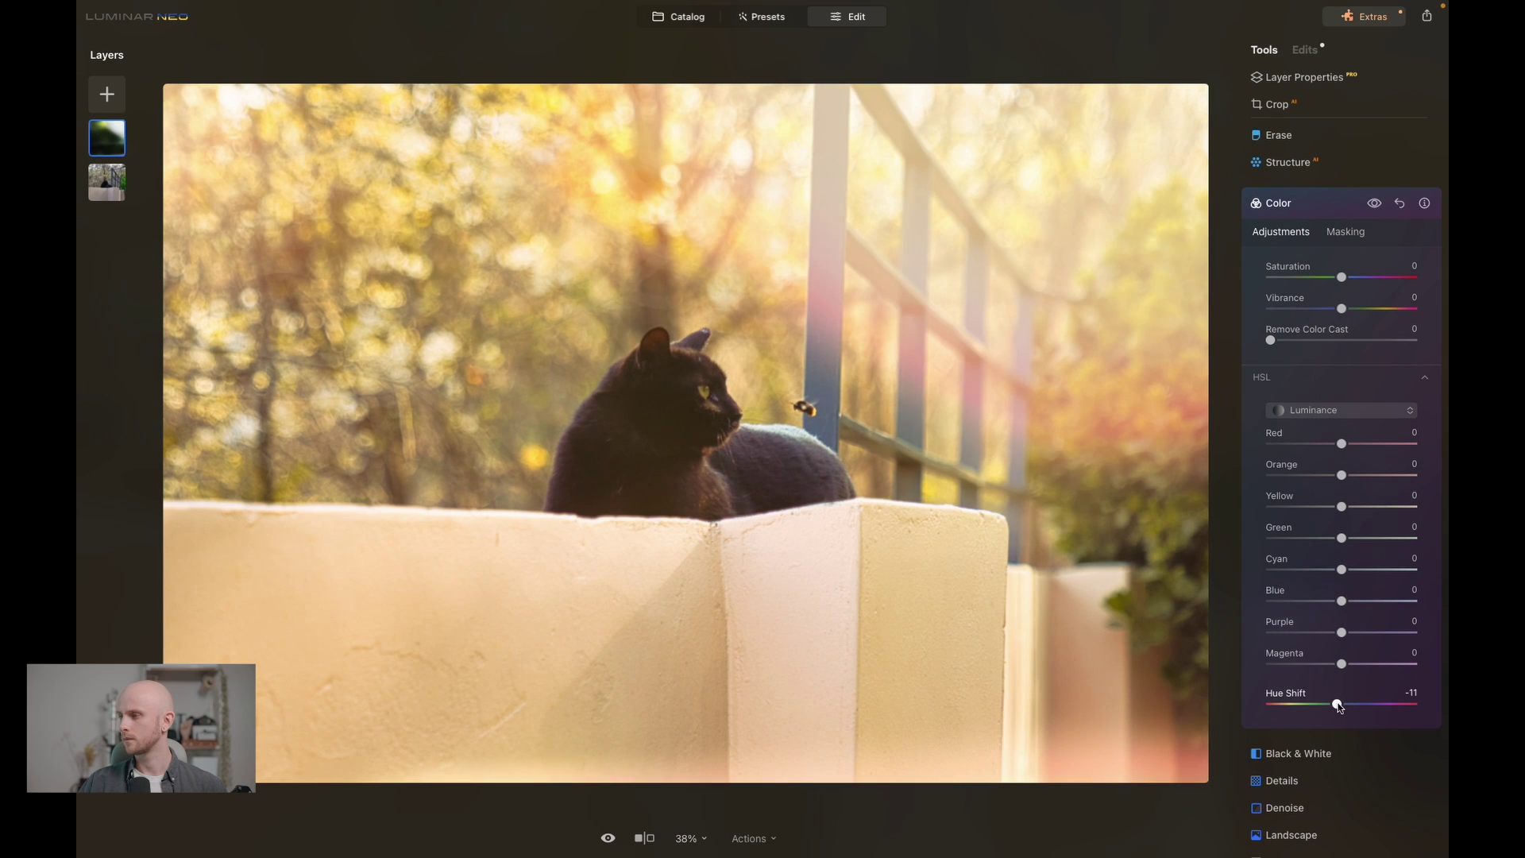